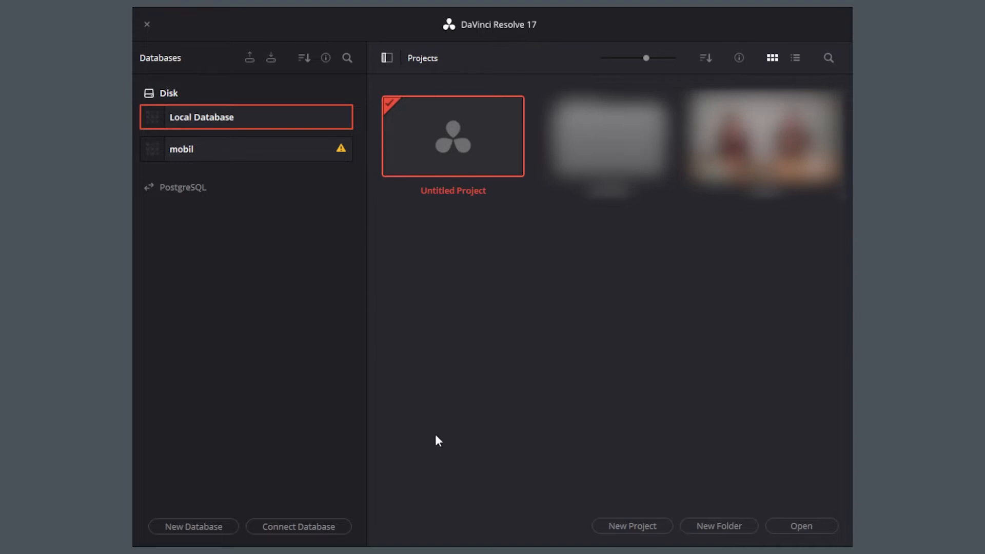
Step: Create a new project named Podcast in the local database
left_click(645, 527)
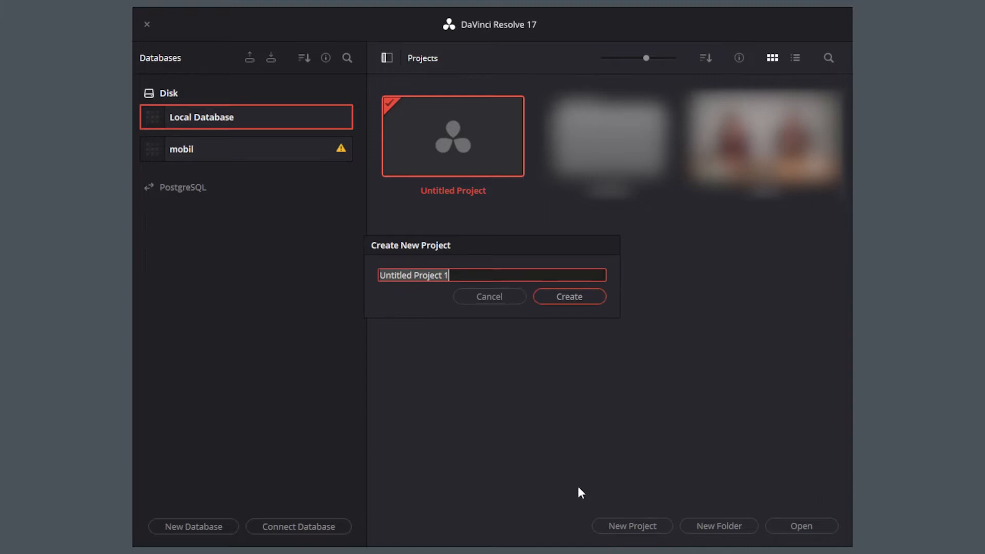
type("Podcast")
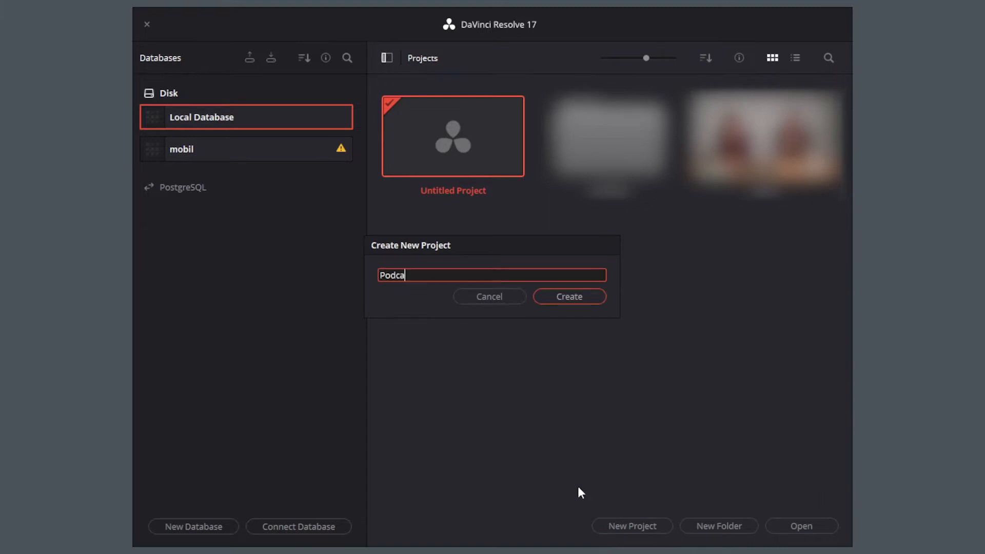
left_click(561, 299)
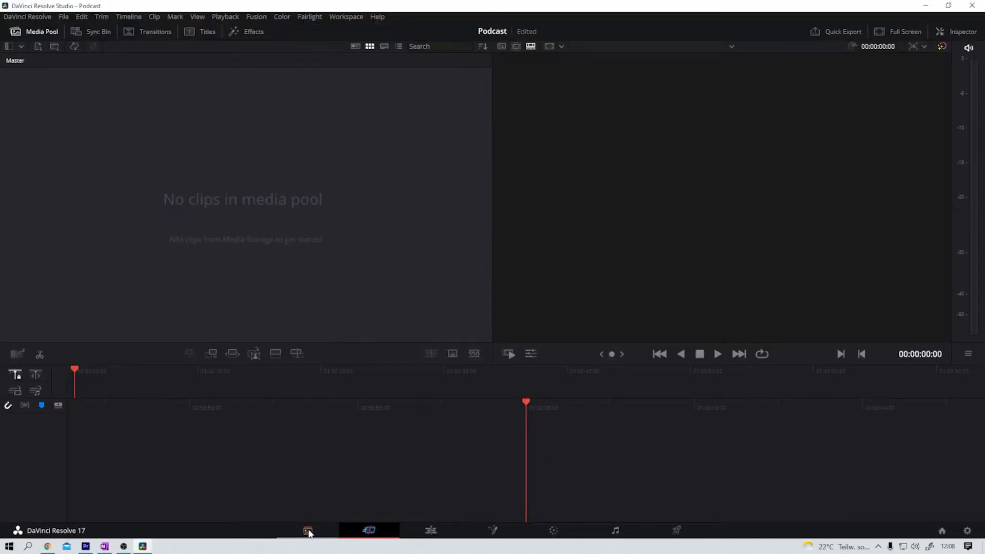
Step: Look through the Media, Cut, Edit, Fusion, Color, Fairlight and Deliver pages of the empty project
left_click(308, 528)
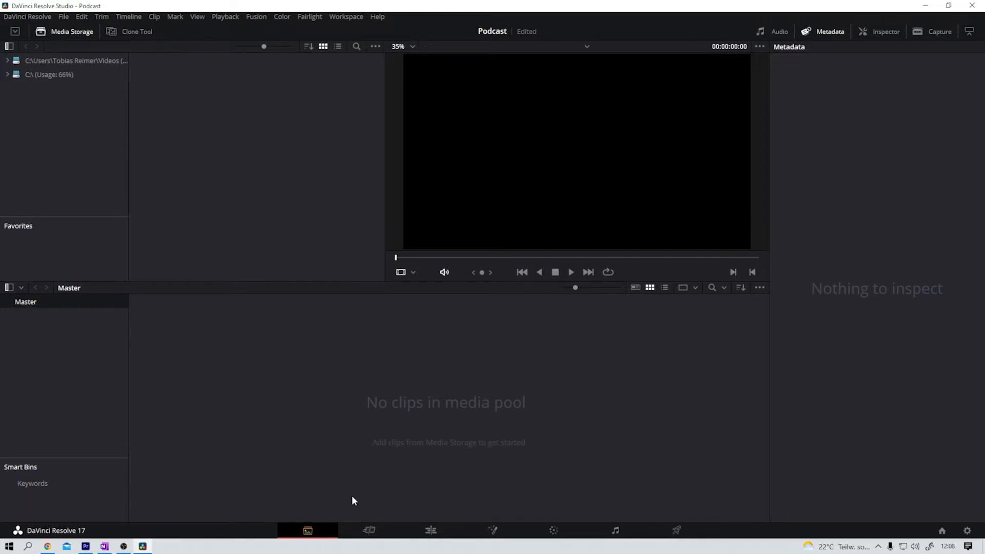
left_click(370, 530)
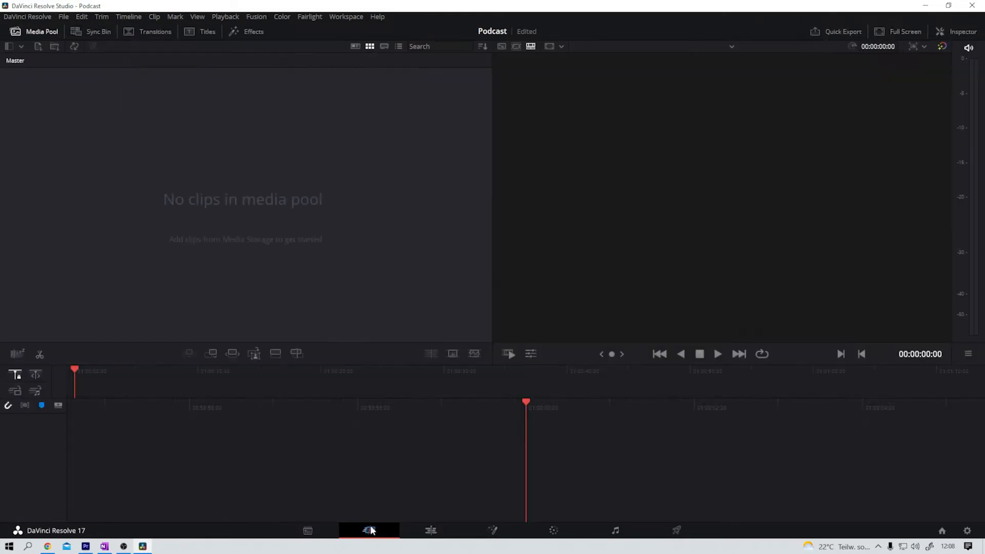
left_click(430, 530)
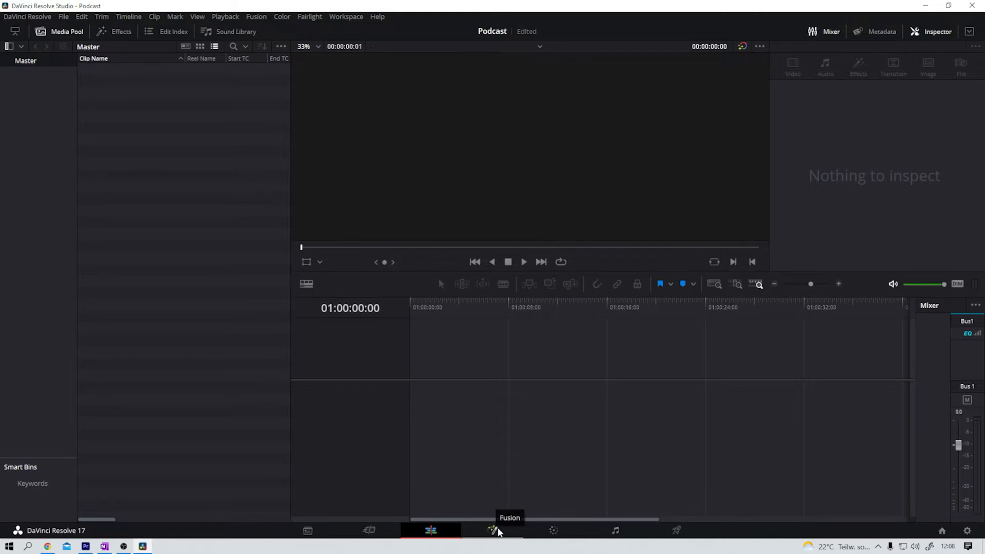
left_click(496, 532)
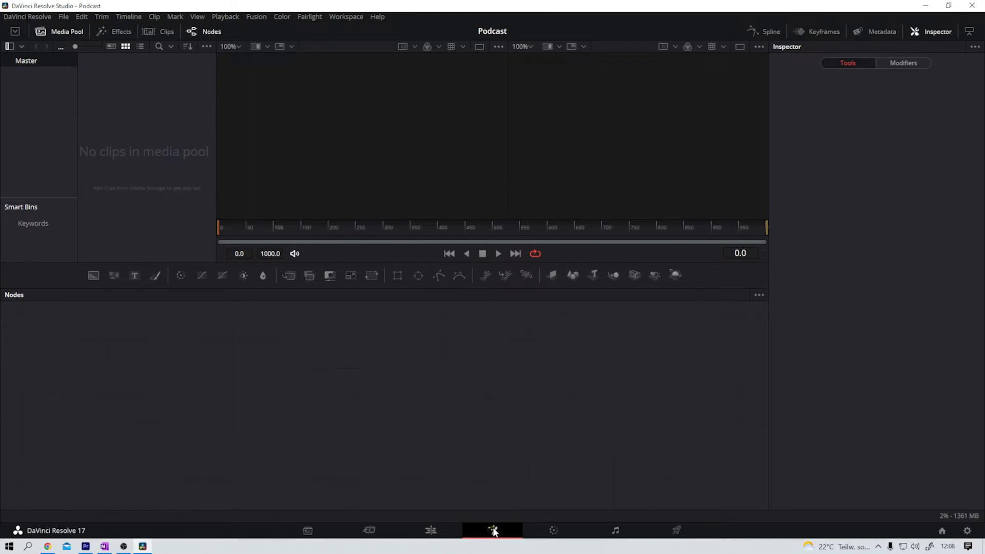
left_click(554, 531)
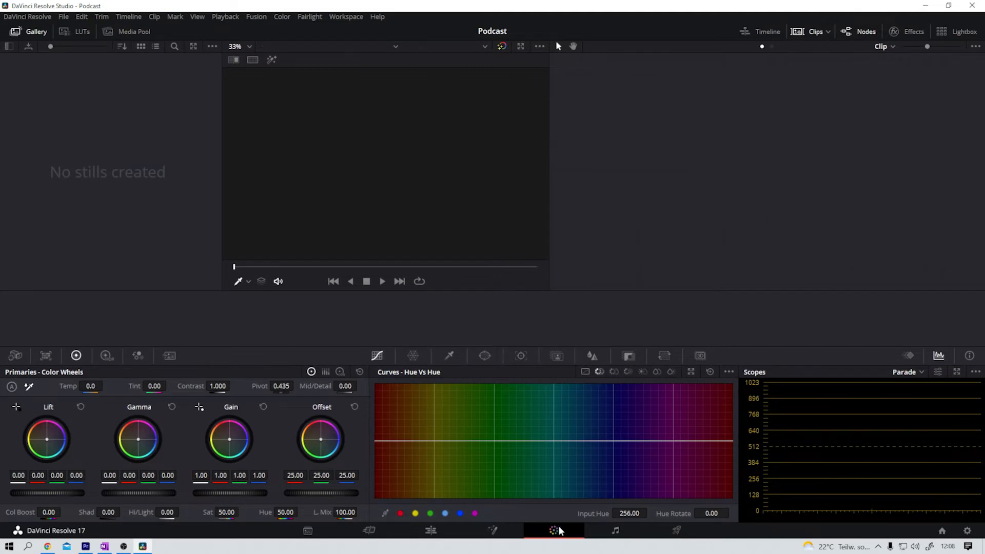
left_click(616, 530)
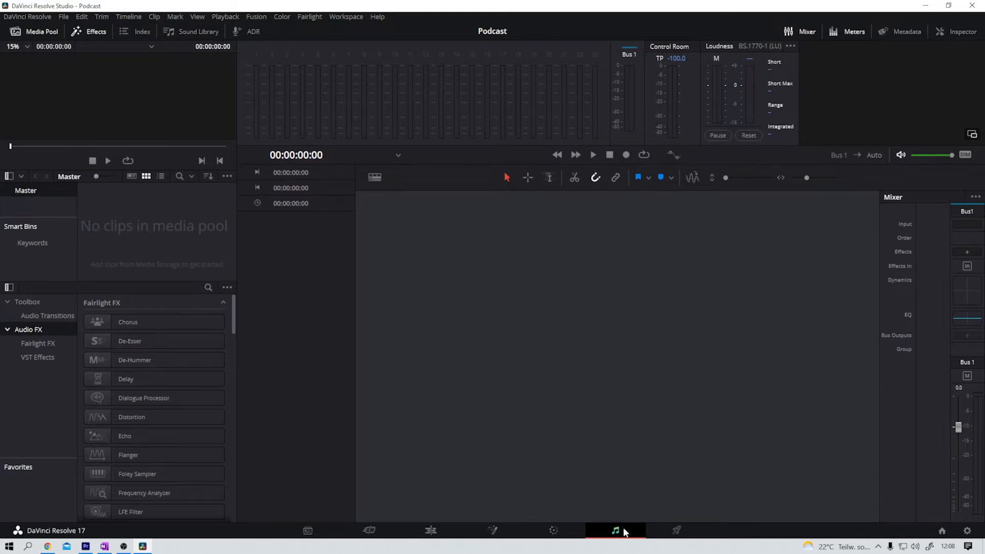
left_click(677, 531)
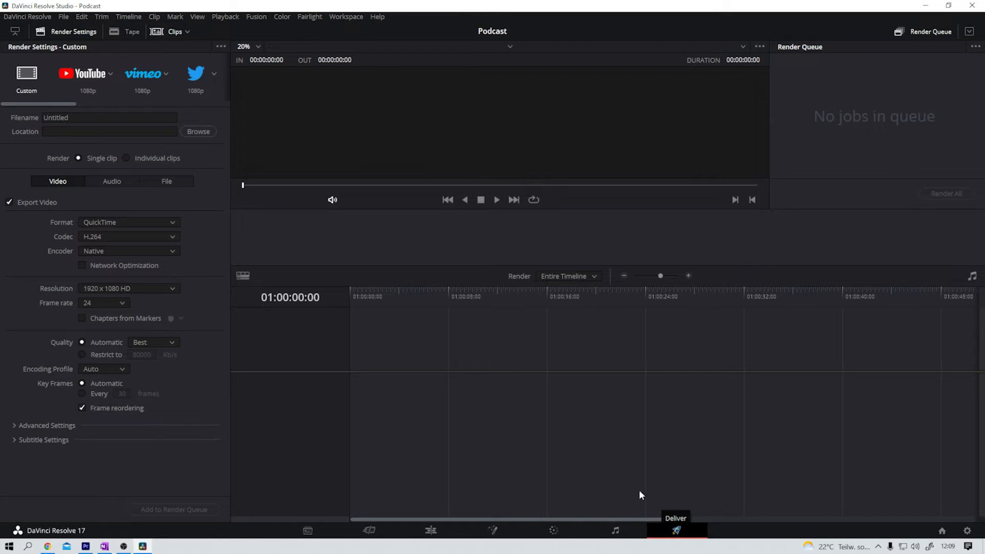
Step: Return to the Edit page and keep the media pool displayed
left_click(430, 532)
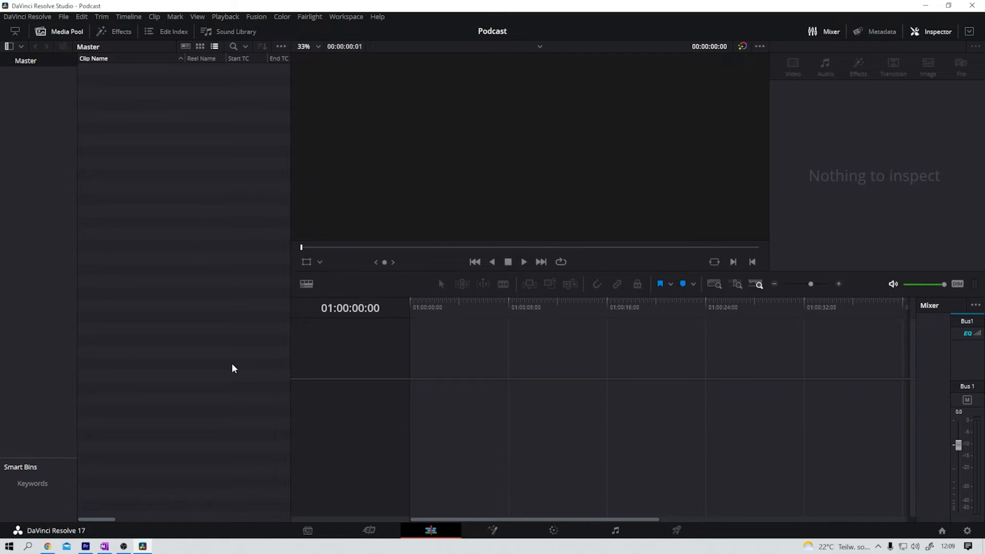
left_click(62, 31)
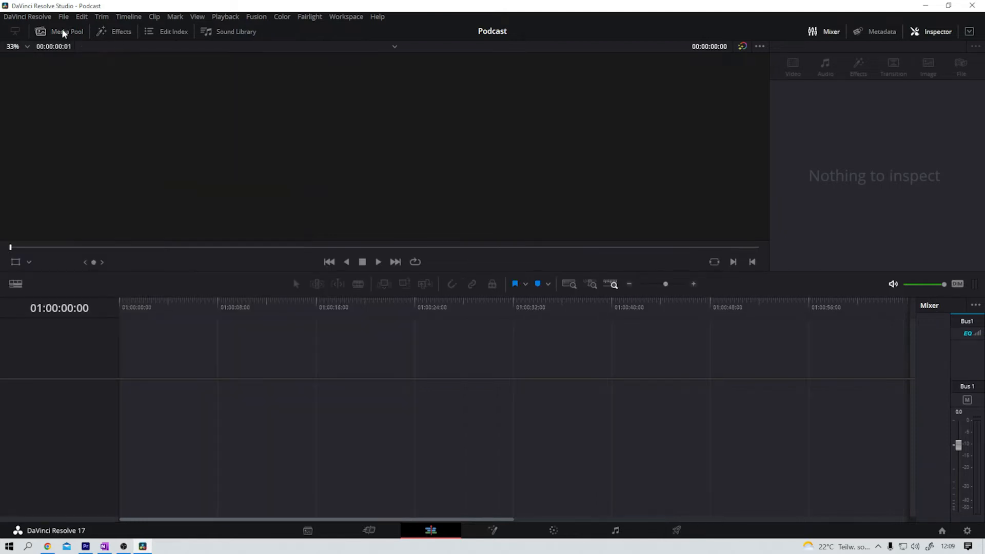
left_click(62, 31)
left_click(62, 31)
left_click(62, 31)
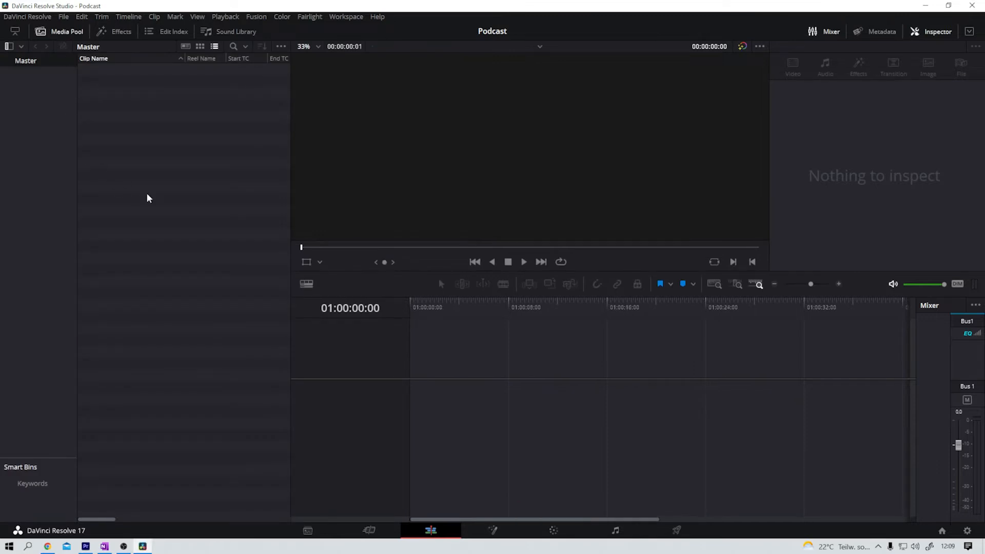
Step: Create an empty timeline named Podcast 001 with one video track and one audio track of type Mono
right_click(203, 190)
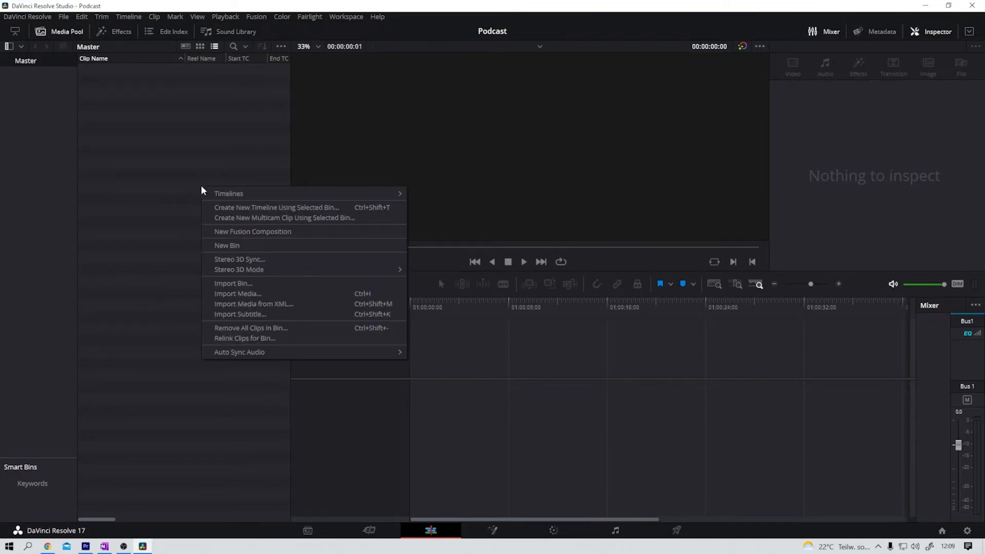
mouse_move(230, 195)
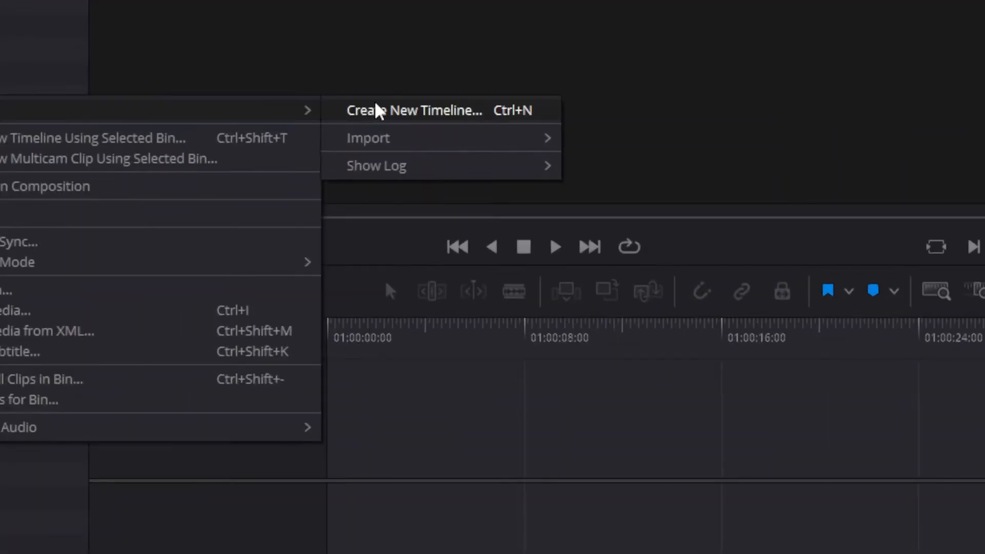
left_click(376, 109)
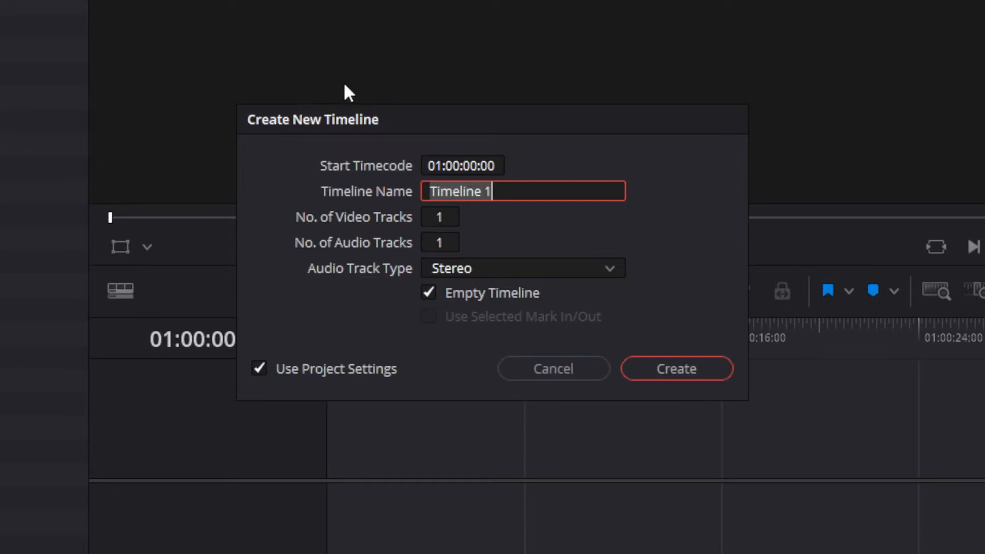
type("Podcast 001")
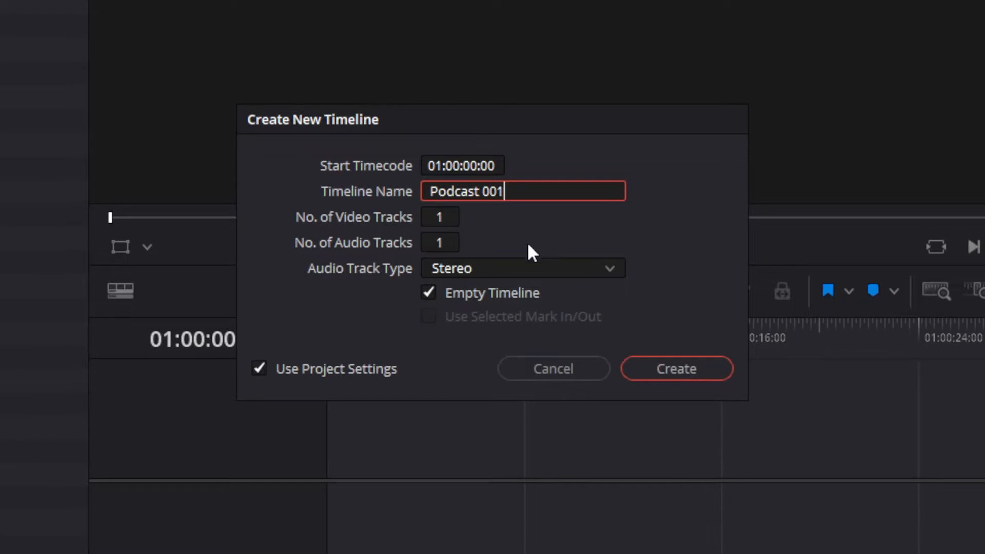
left_click(606, 269)
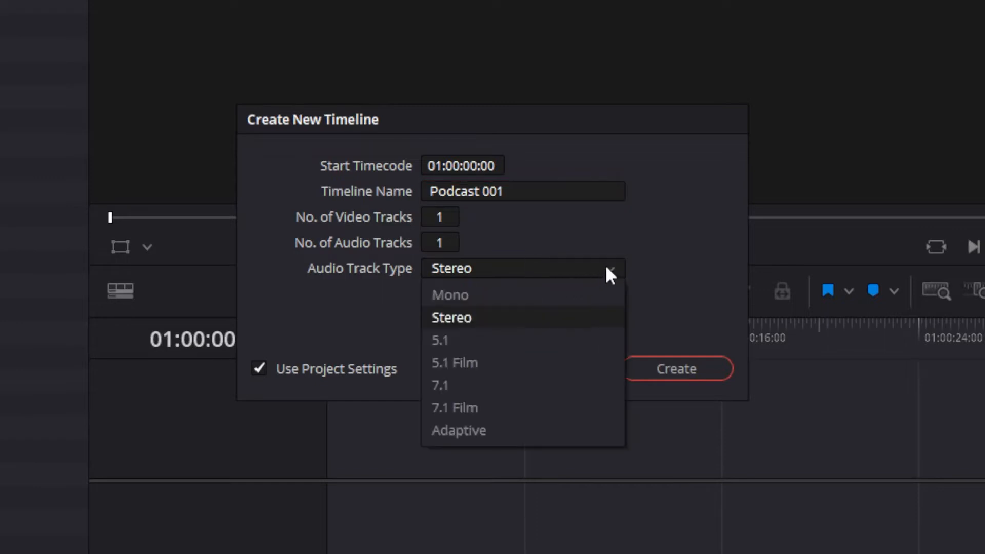
left_click(478, 297)
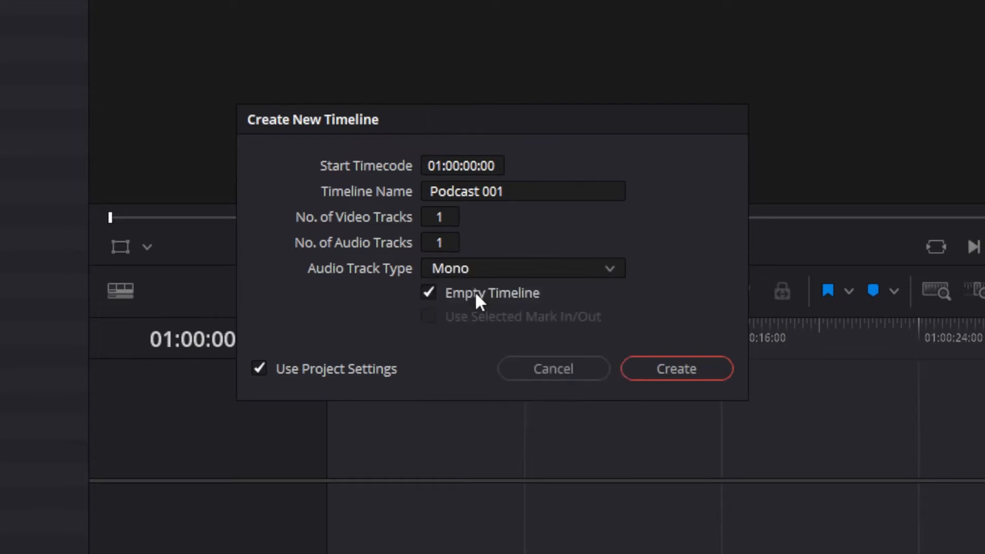
left_click(666, 368)
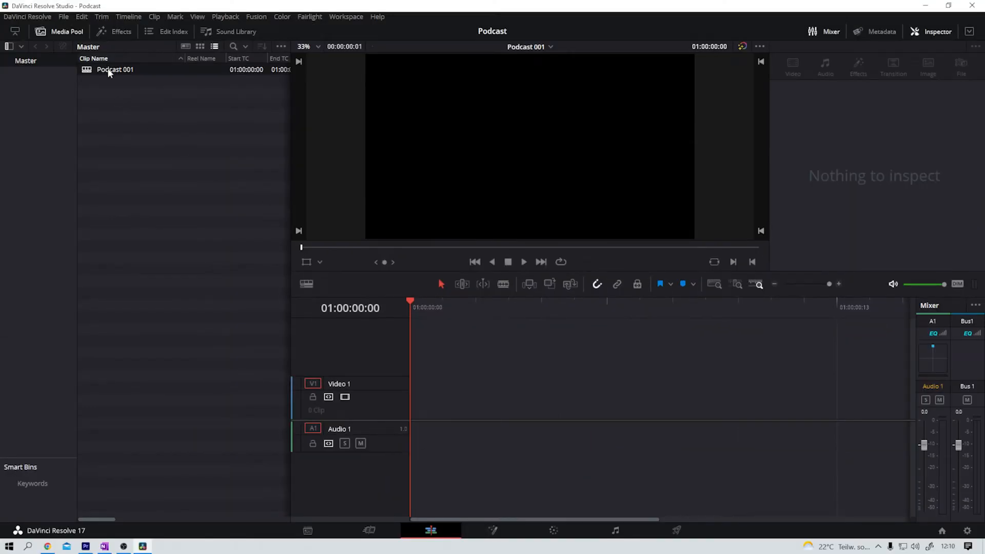
Step: Rename the timeline's only audio track as Voice on the Fairlight page
right_click(152, 152)
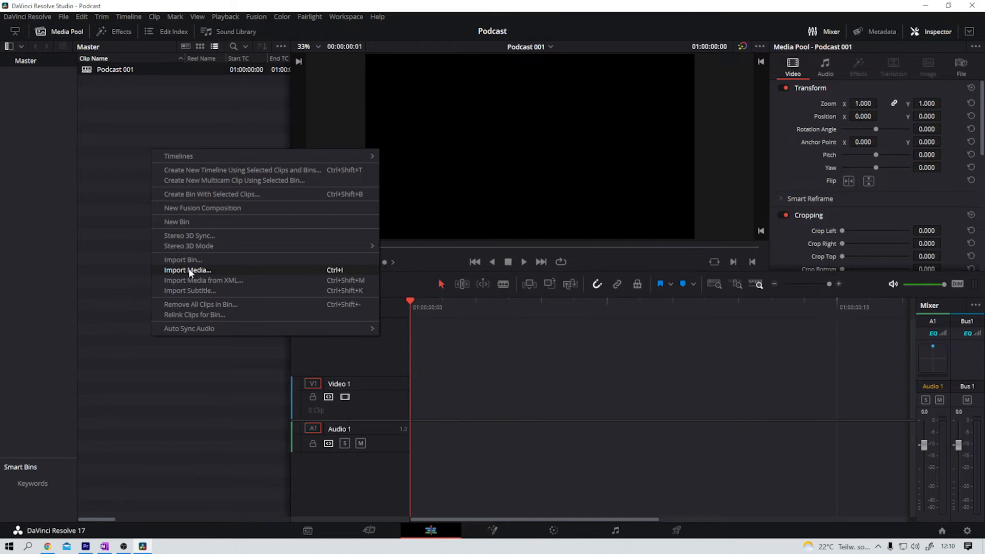
left_click(564, 499)
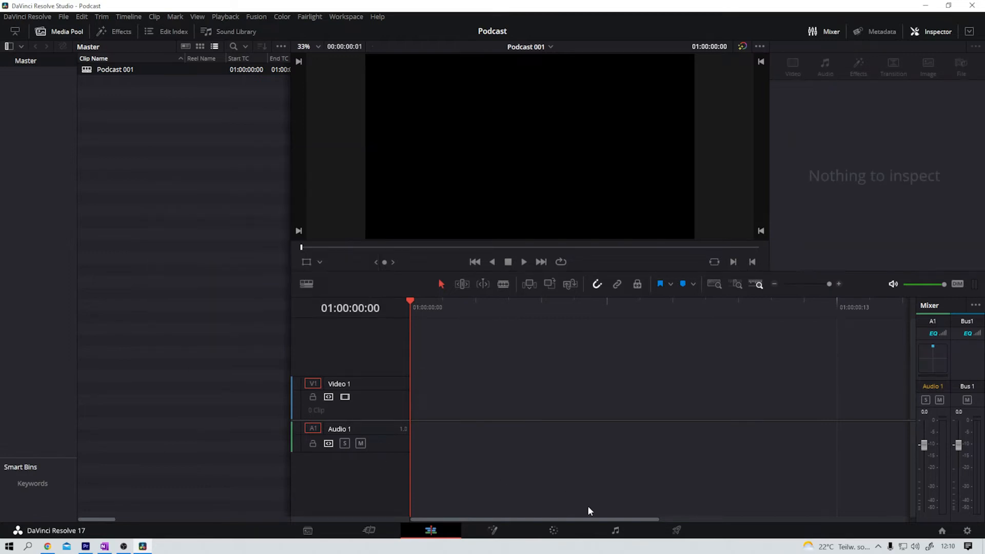
left_click(615, 537)
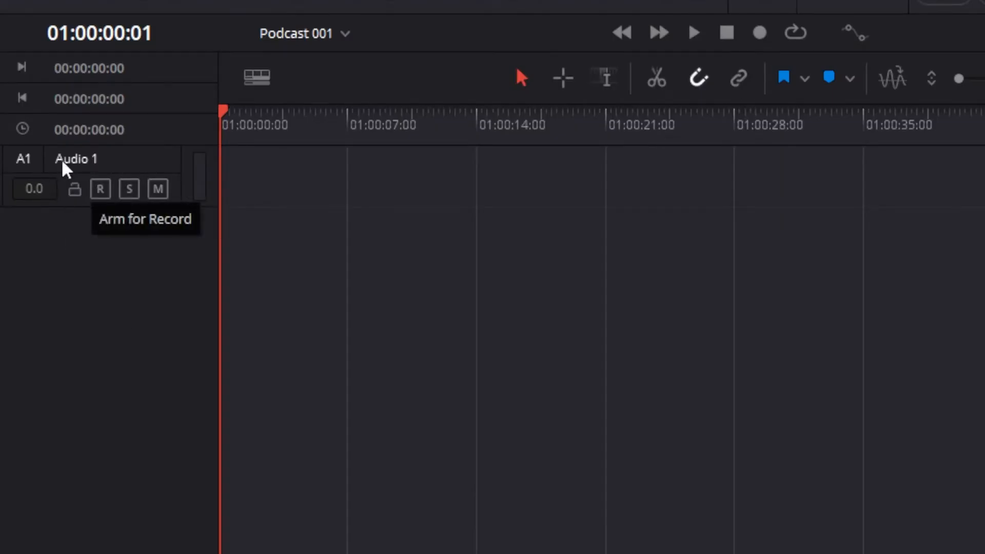
left_click(90, 163)
double_click(89, 164)
type("Voice")
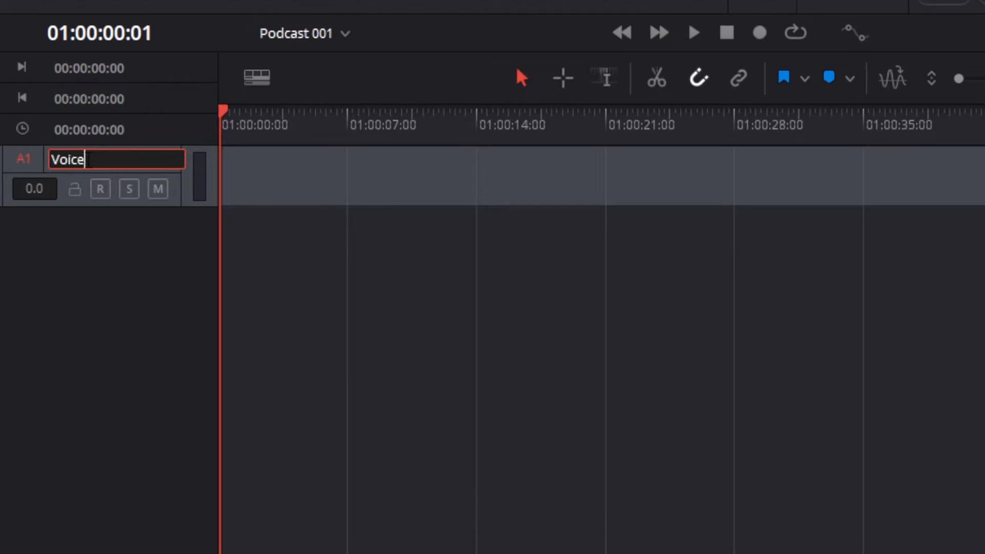
left_click(96, 276)
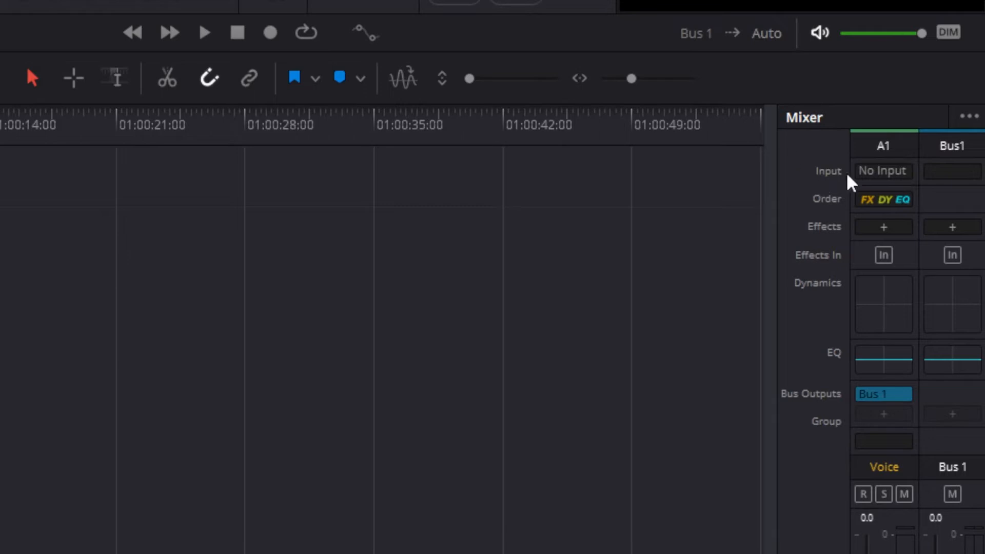
Step: Patch the first audio input to the Voice track's input and arm the track for recording
left_click(905, 173)
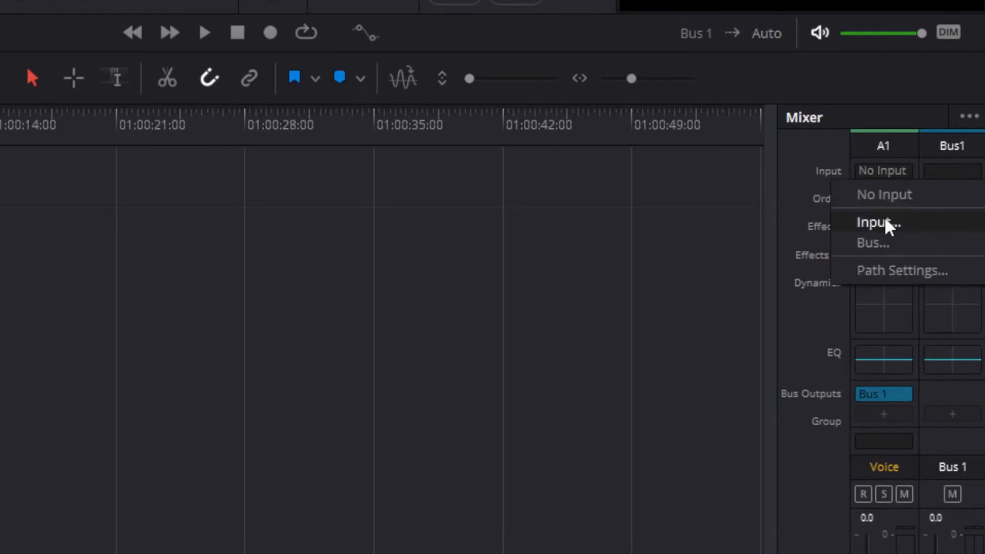
left_click(890, 225)
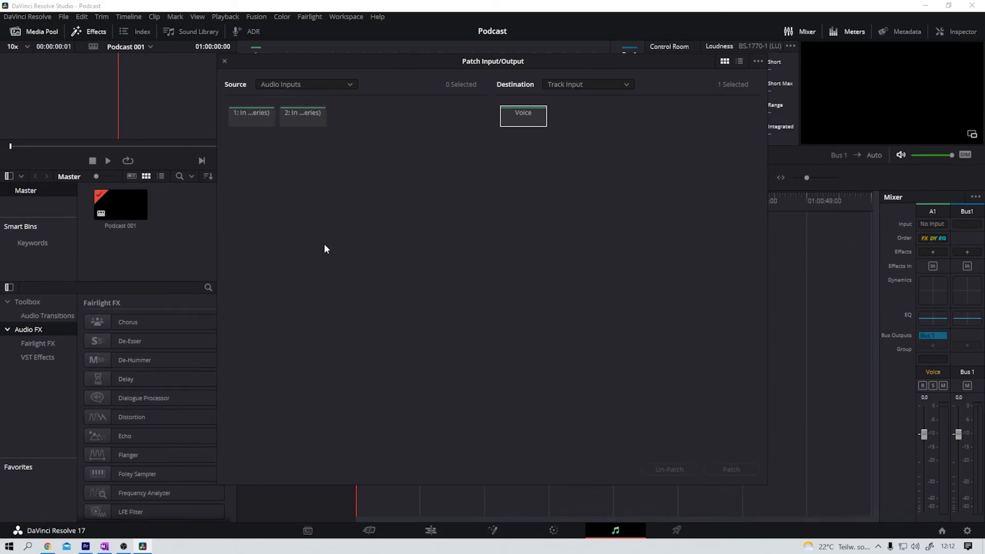
left_click(251, 115)
left_click(732, 470)
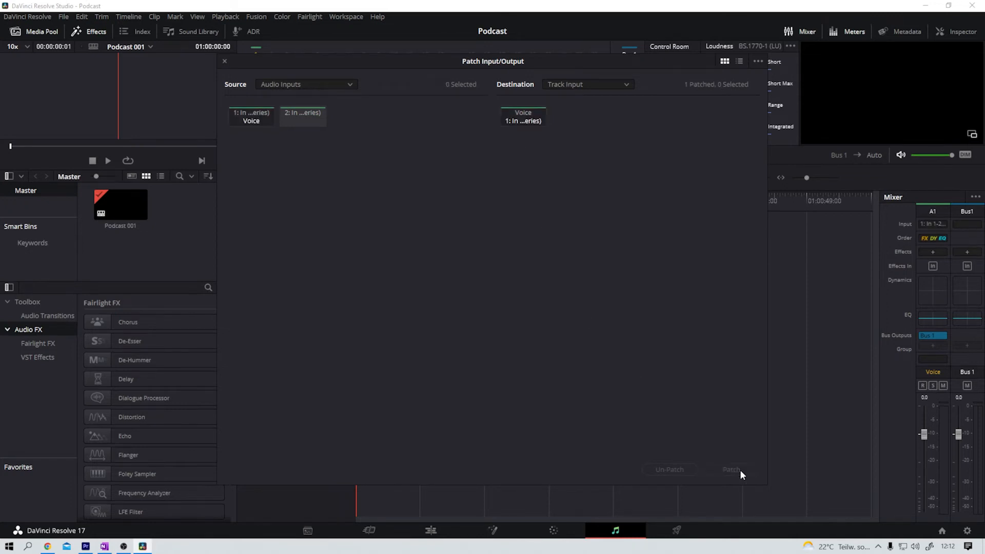
left_click(224, 61)
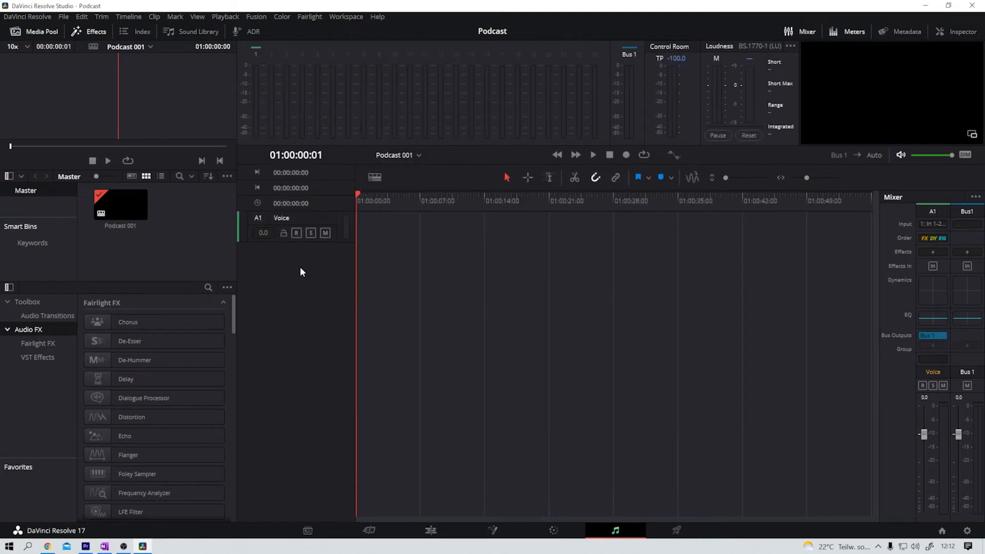
left_click(297, 234)
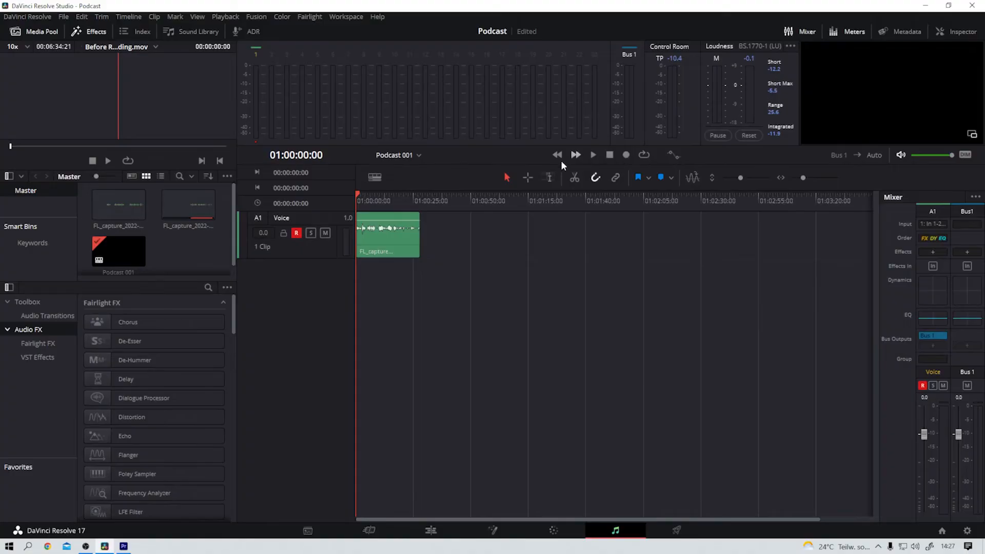
Step: Disarm and mute the Voice track, and enlarge its recorded waveform in both width and height
left_click(296, 233)
left_click(325, 233)
left_click_drag(741, 175, 807, 179)
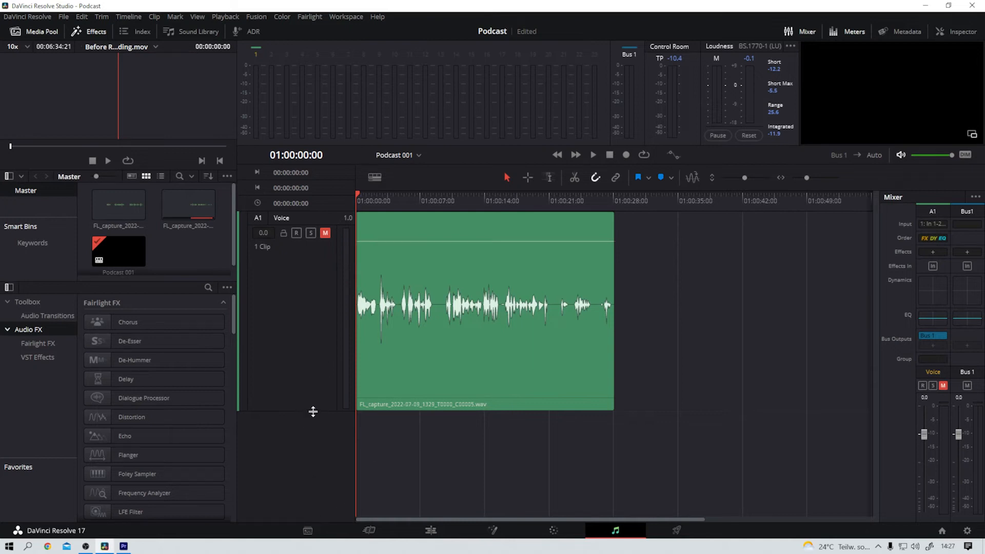
left_click_drag(313, 411, 330, 459)
Step: Play, stop and reverse playback through the first seconds of the recorded voice clip
key("space")
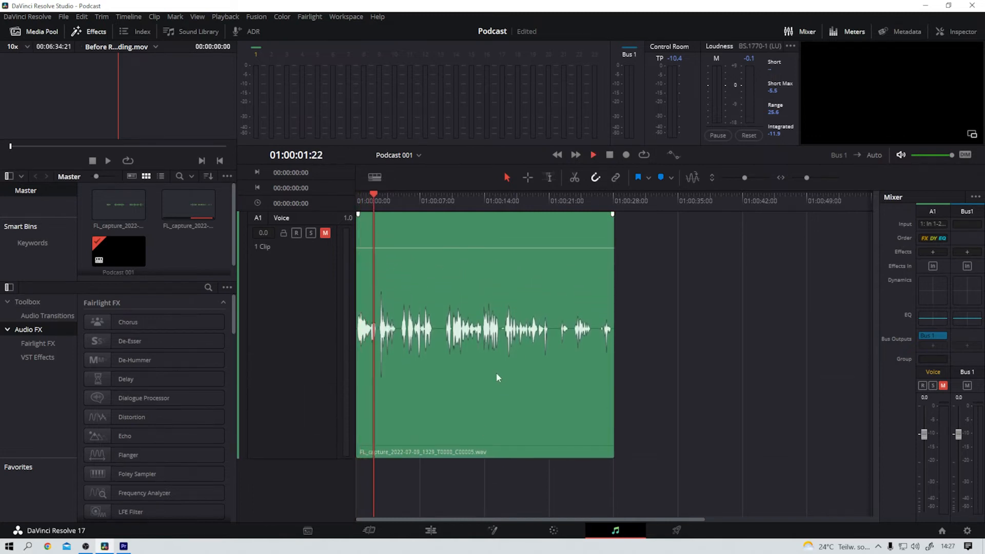
key("space")
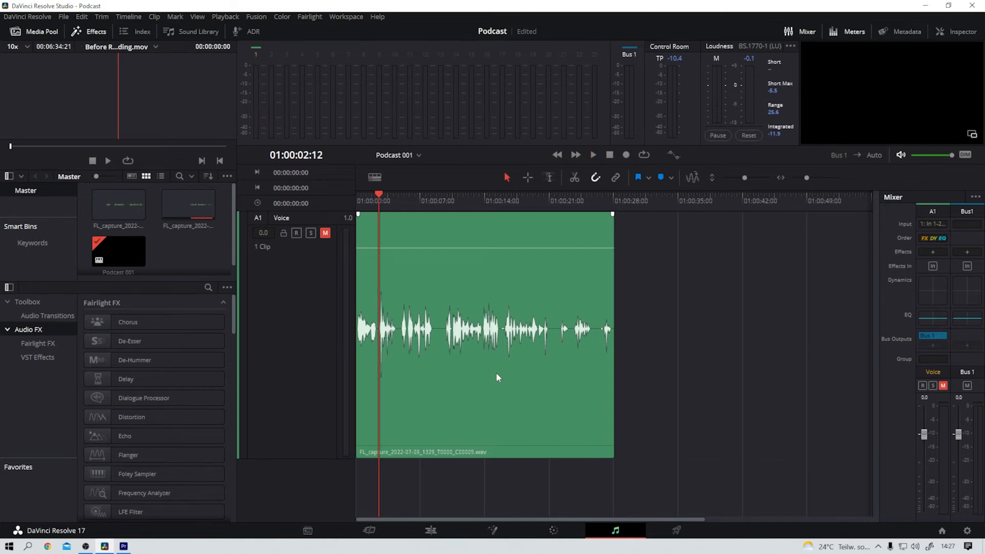
key("l")
key("k")
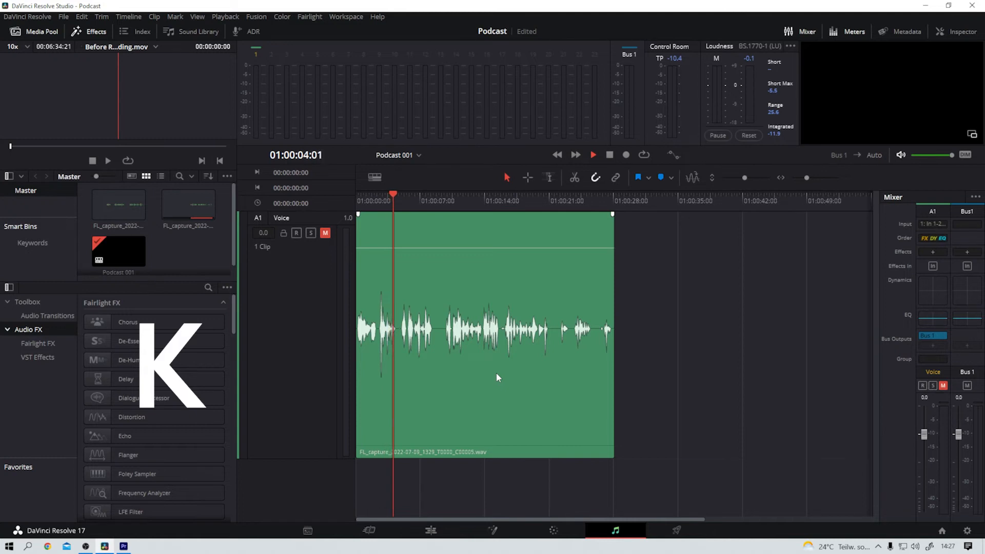
key("j")
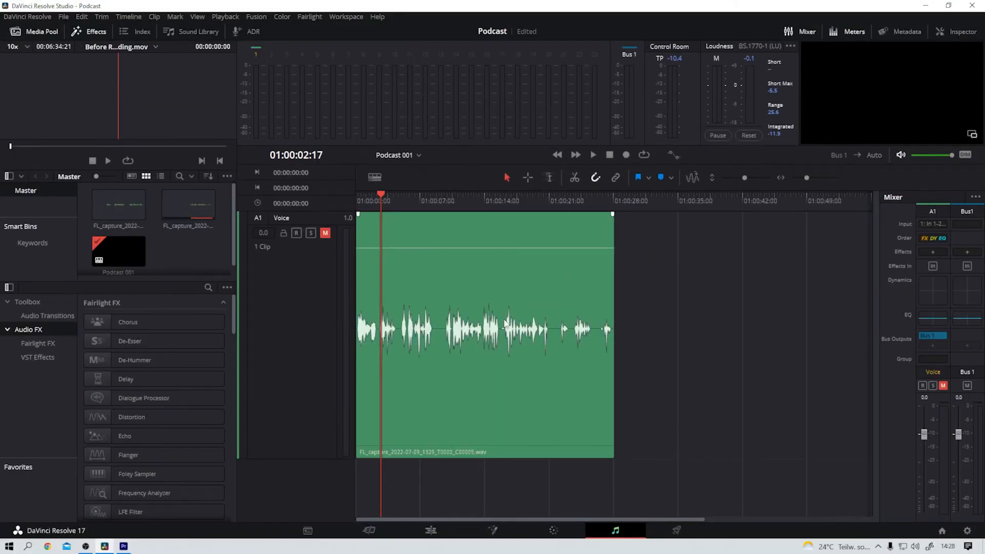
Step: Split the recorded voice clip at 01:00:16:03, in the pause just before the next spoken passage
left_click_drag(479, 201, 508, 201)
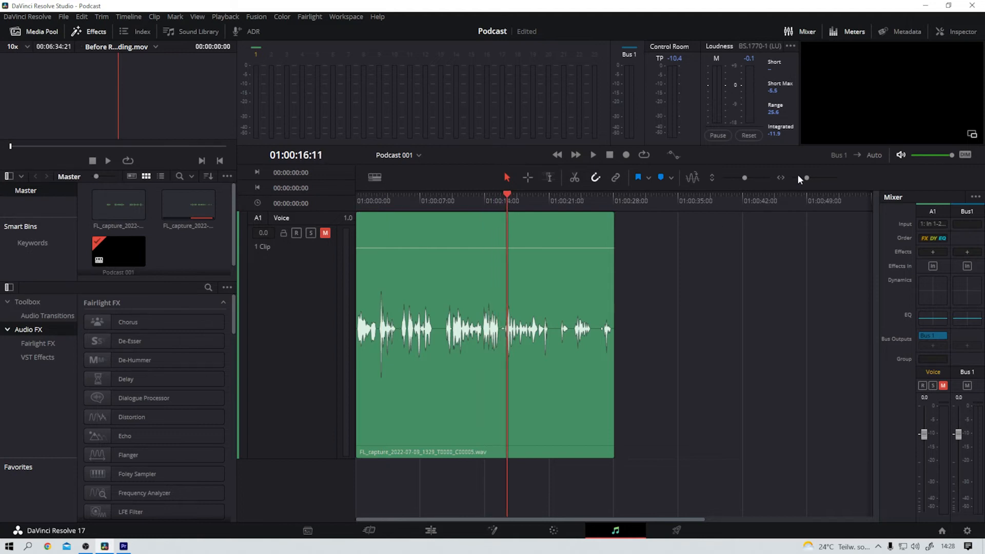
left_click_drag(807, 177, 814, 178)
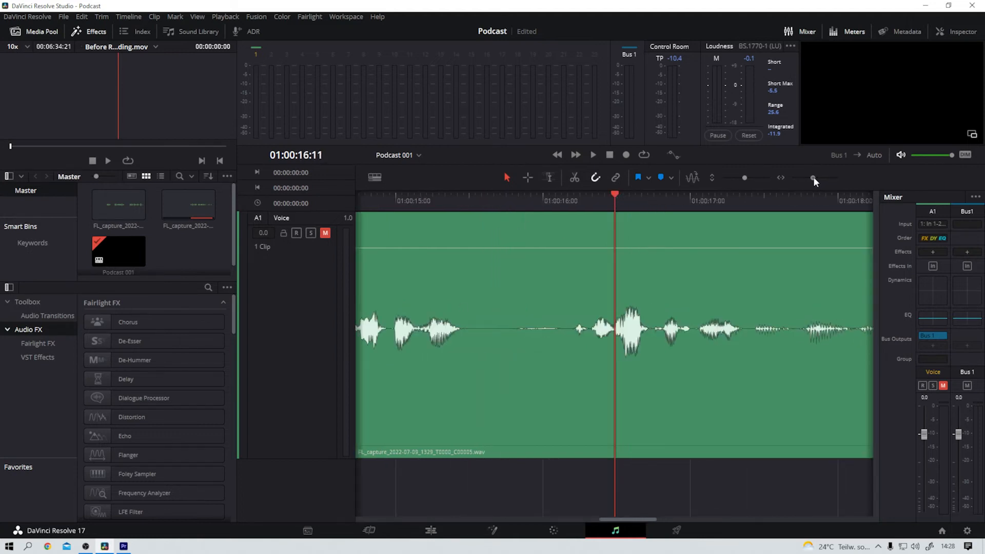
left_click_drag(612, 196, 567, 199)
left_click(613, 290)
key("ctrl+b")
Step: Split the rest of the voice clip at 01:00:26:21, in the silence before its final words
left_click_drag(564, 196, 547, 198)
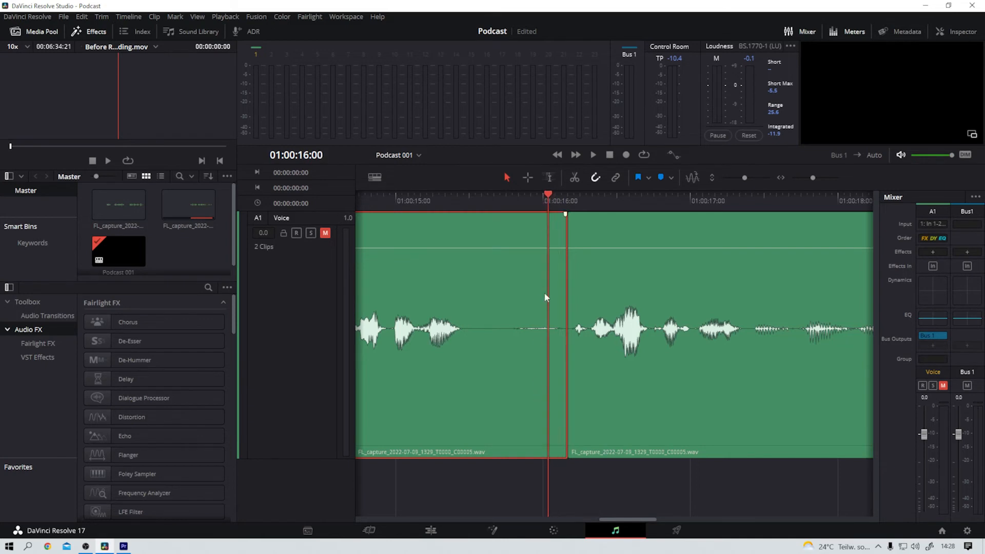
left_click_drag(813, 177, 817, 177)
left_click(604, 198)
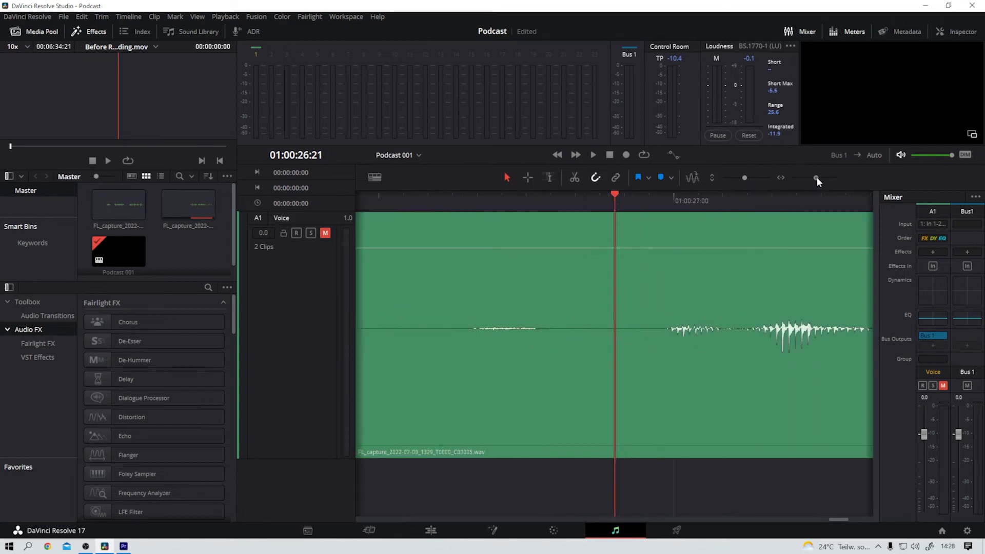
left_click(716, 283)
key("ctrl+b")
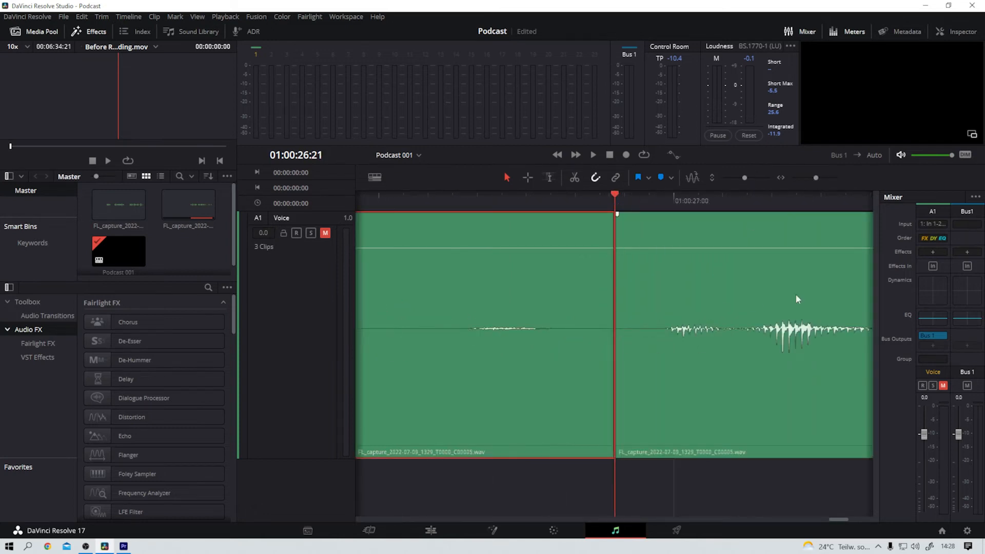
Step: Try to delete the middle voice segment and move the last clip back to close the gap
left_click_drag(816, 177, 809, 178)
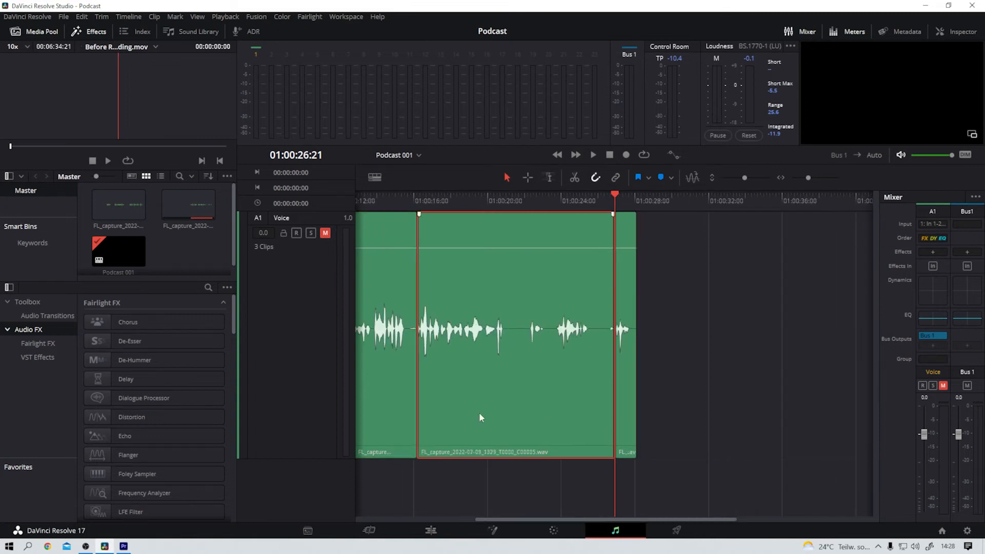
key("Delete")
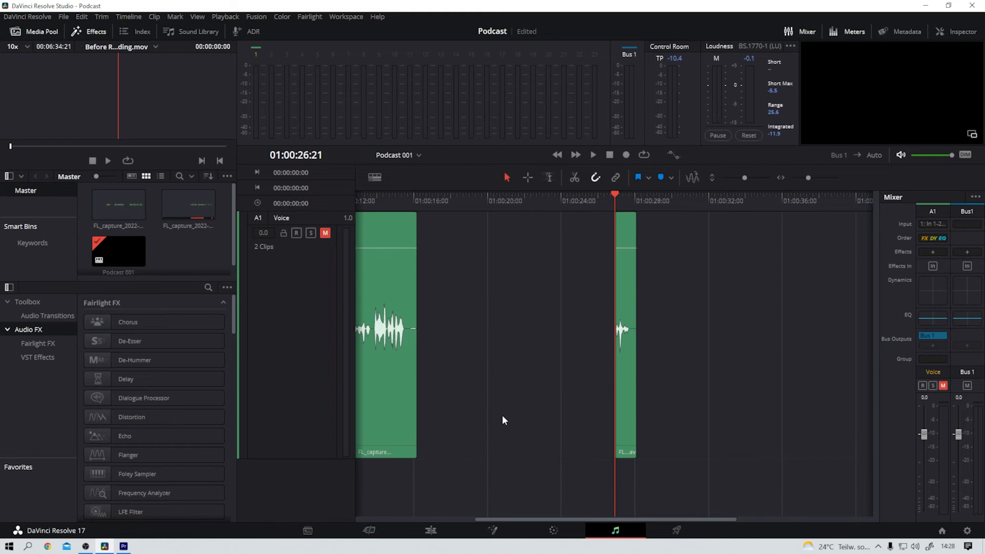
left_click_drag(627, 401, 537, 398)
key("ctrl+z")
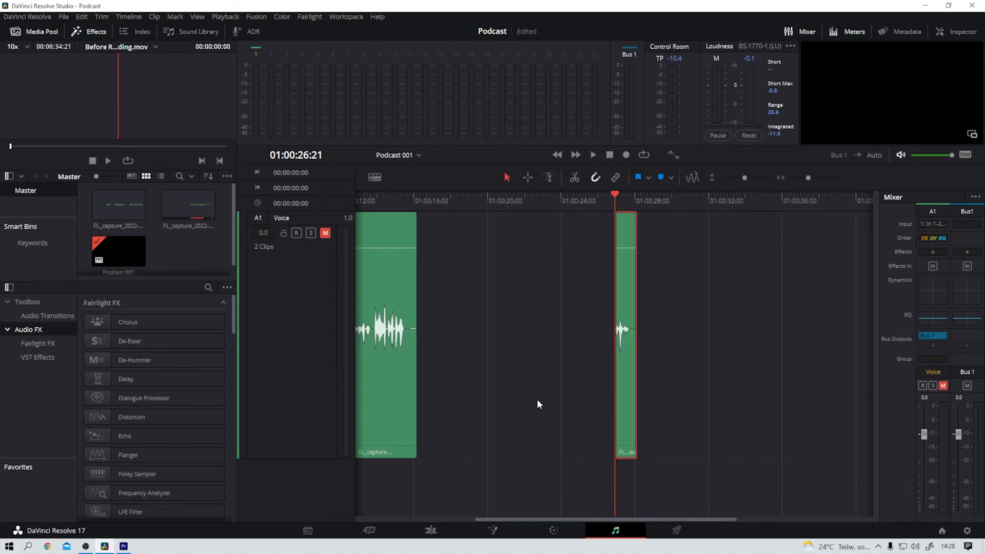
key("ctrl+z")
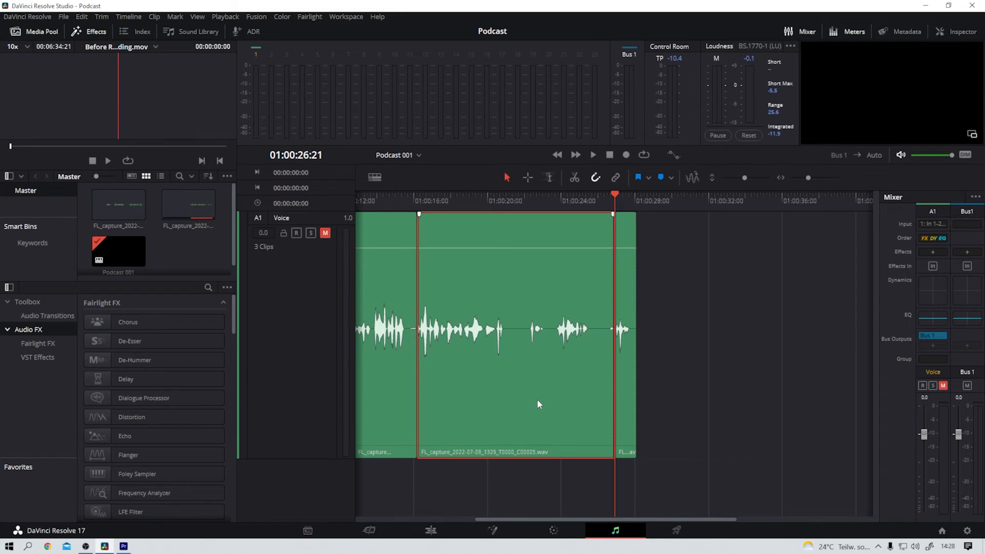
Step: Ripple delete the middle voice segment and add a 6 frame Cross Fade 0 dB where the two remaining clips meet
key("Delete")
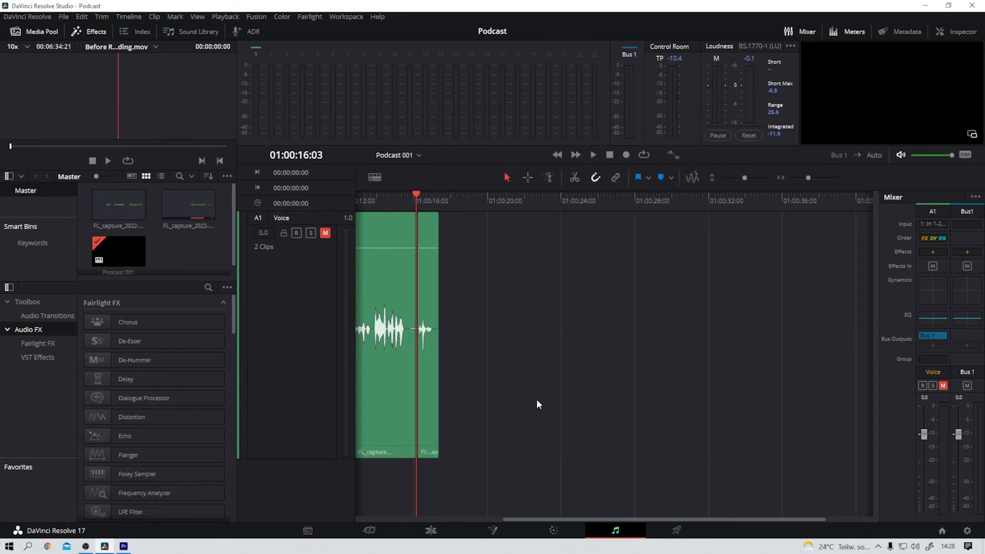
right_click(415, 439)
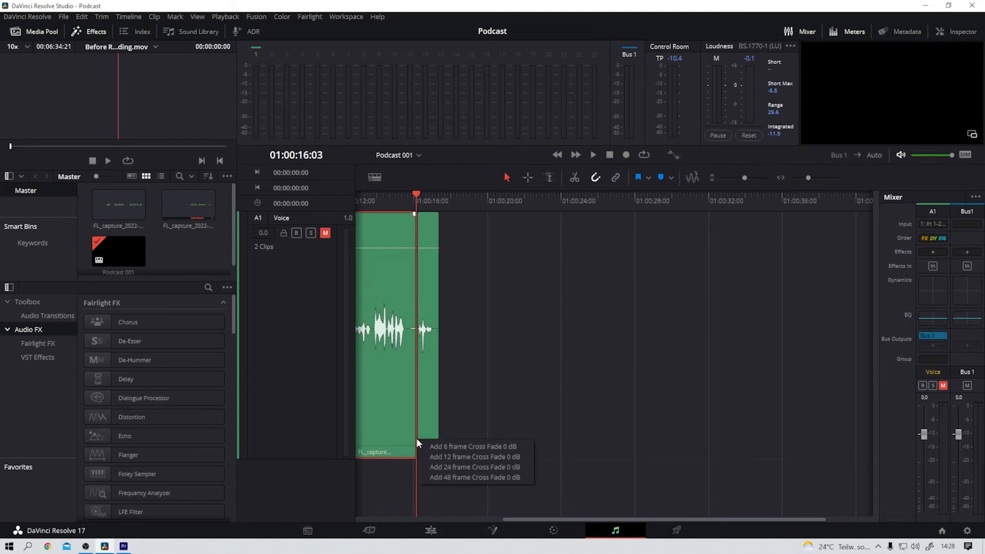
left_click(433, 446)
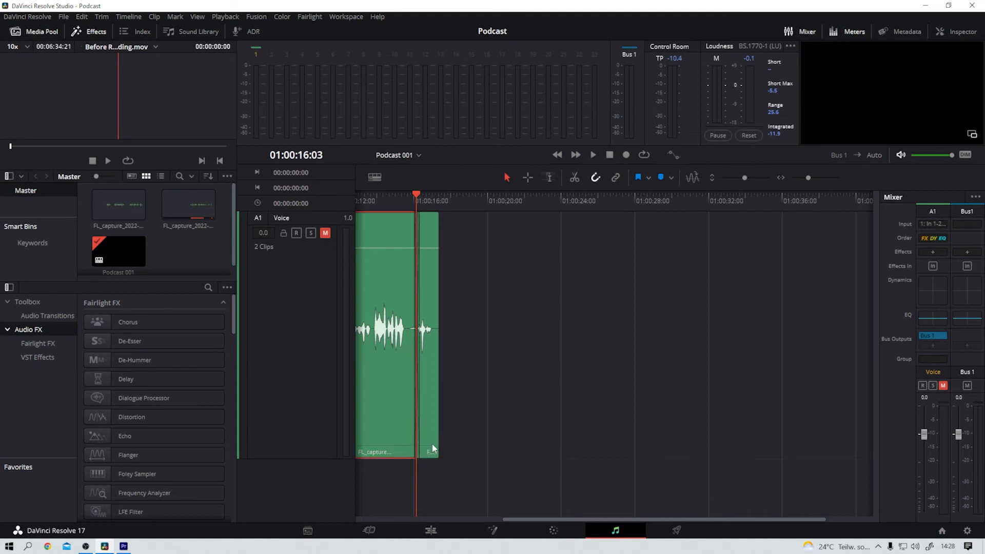
Step: Unmute the Voice track and play back the passage across the cross-faded cut
left_click(325, 233)
left_click(396, 199)
key("space")
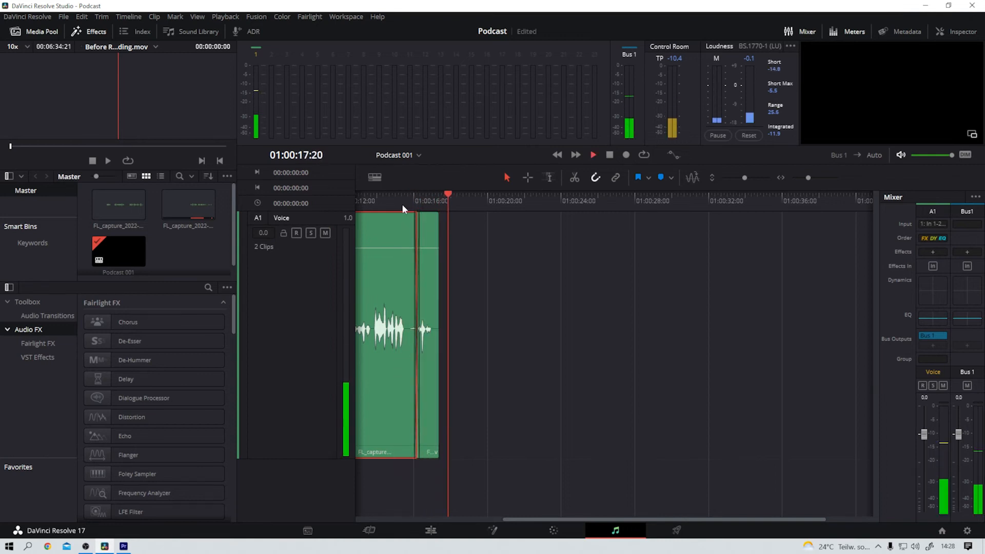
key("space")
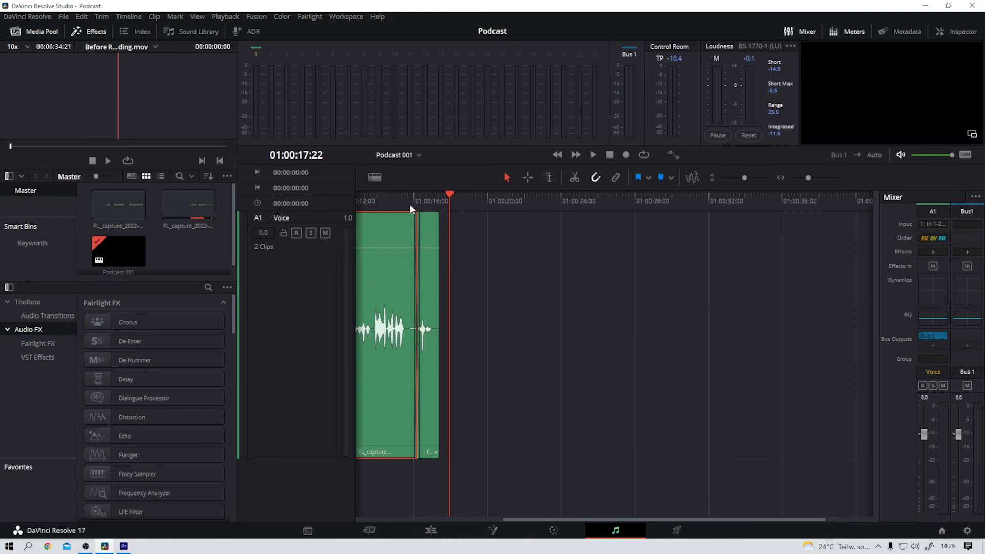
Step: Normalize both voice clips together using True Peak mode, a -2.0 dBTP target level and the Relative setting
key("Home")
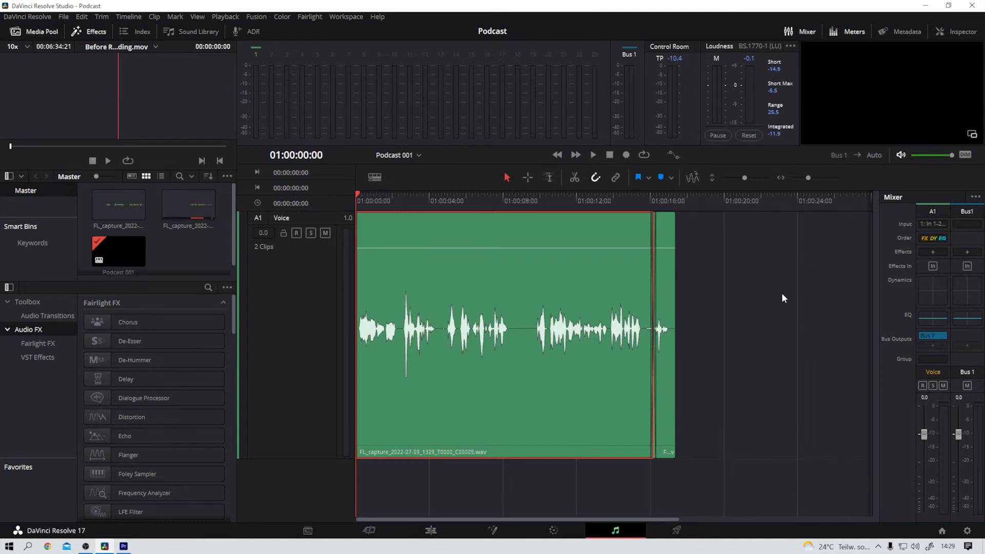
left_click_drag(783, 298, 498, 389)
right_click(497, 384)
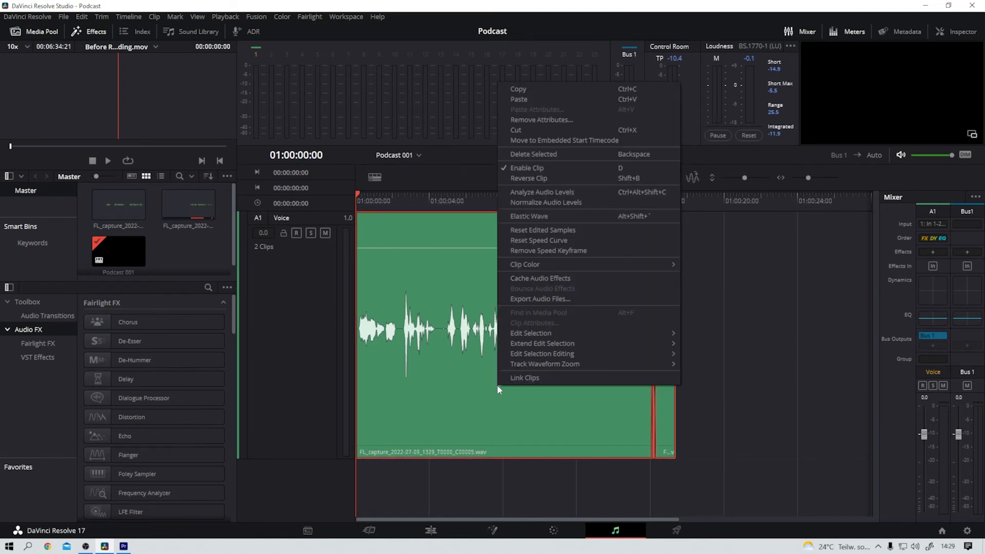
left_click(603, 204)
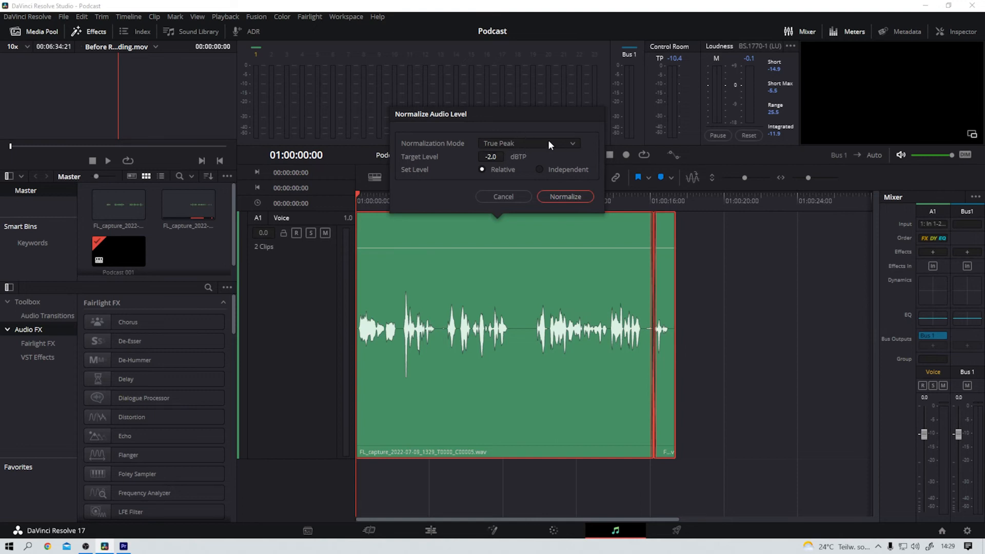
left_click(571, 197)
left_click(698, 344)
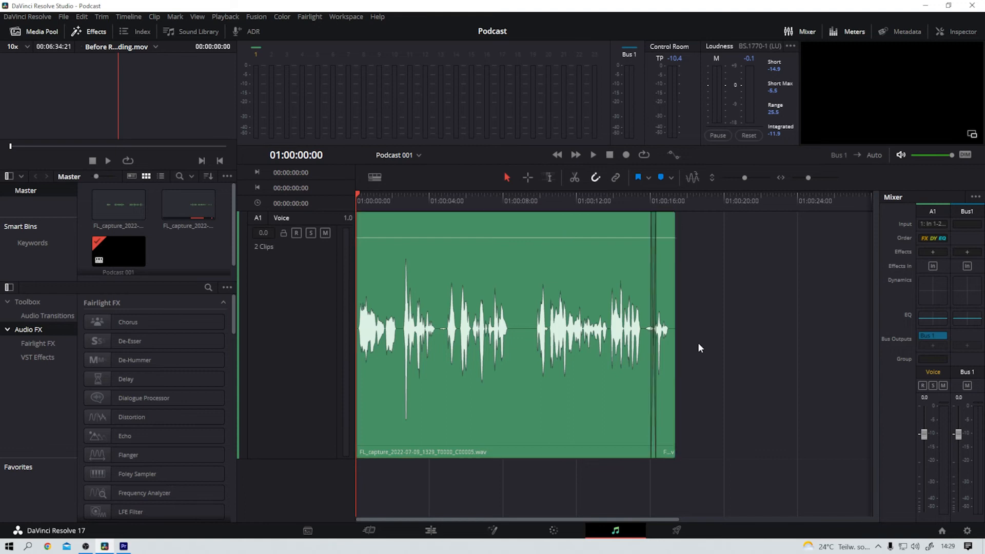
Step: Add short fades to the start of the first voice clip and the end of the last one
left_click(364, 395)
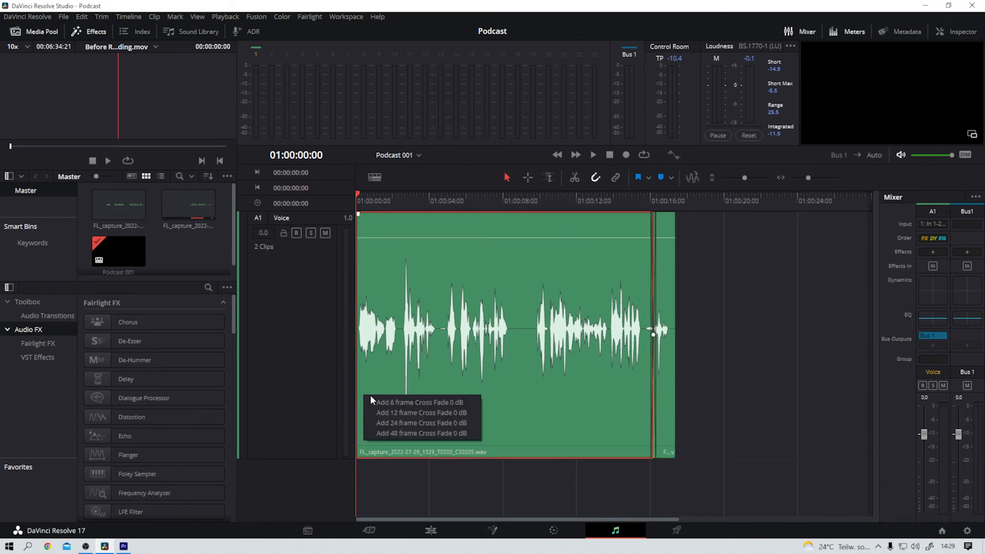
right_click(675, 389)
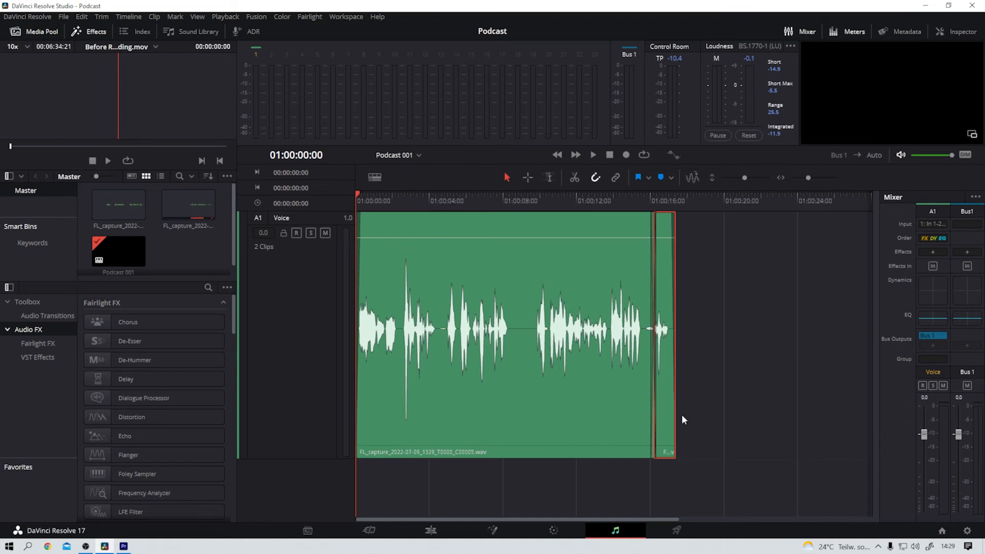
Step: On the Deliver page, set up an Audio Only render named Podcast 001 with the desktop as its location and add it to the render queue
left_click(675, 531)
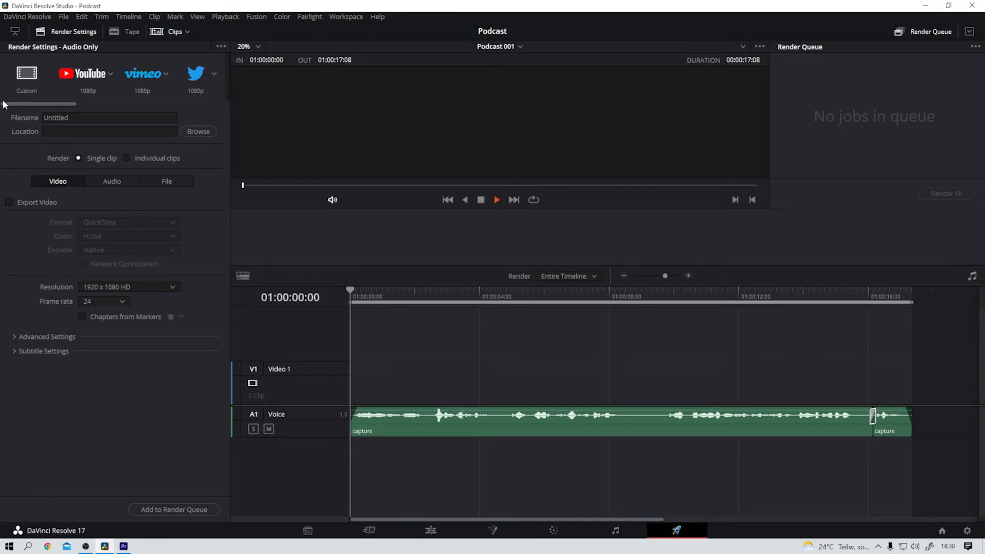
left_click_drag(5, 103, 187, 82)
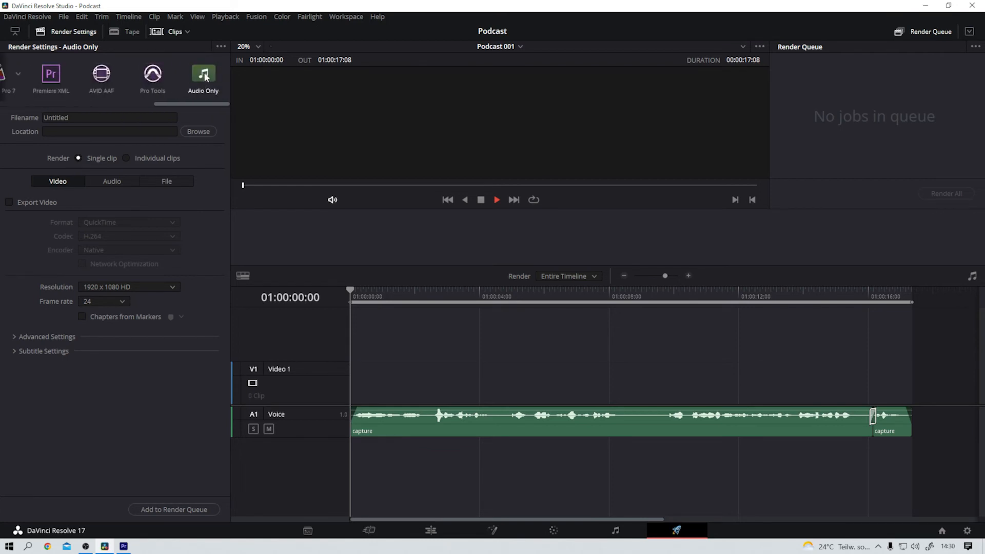
double_click(99, 117)
type("Podcast 001")
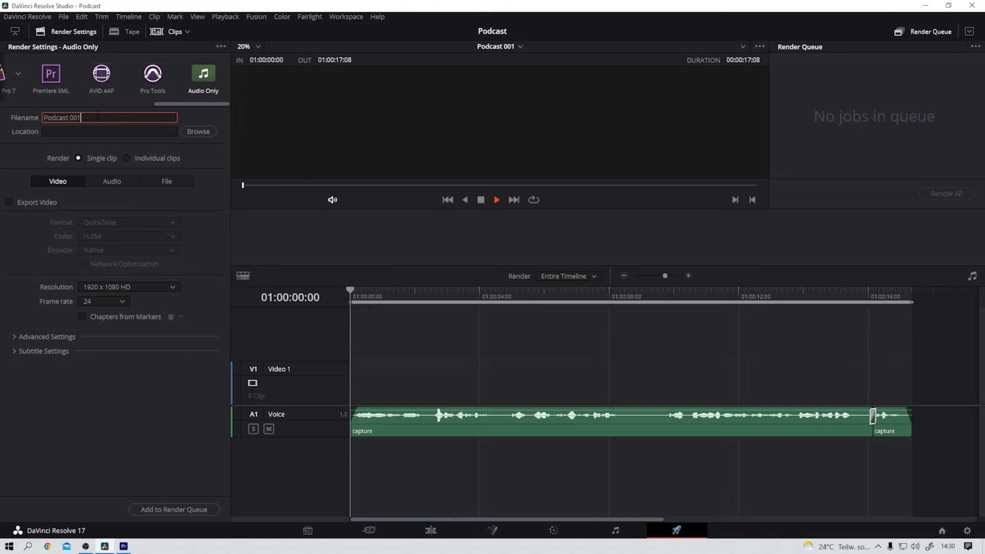
left_click(198, 131)
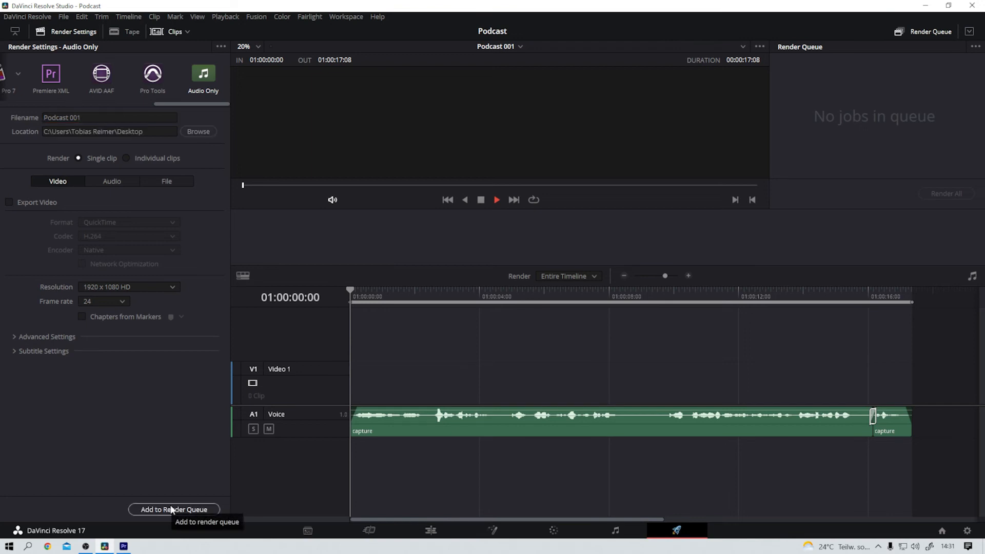
left_click(172, 510)
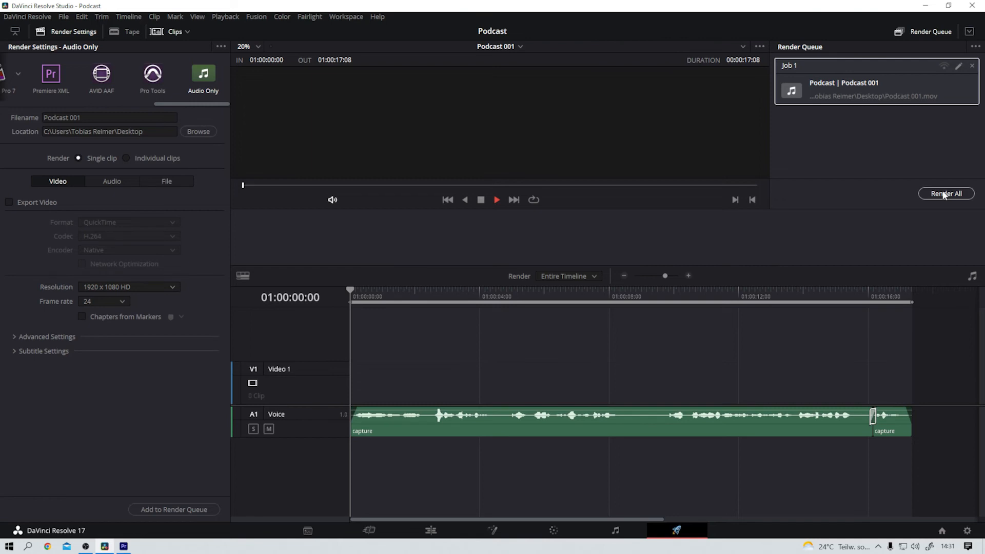
Step: Look over the Podcast 001 timeline on the Edit page and the Voice track's input patching on the Fairlight page
left_click(431, 531)
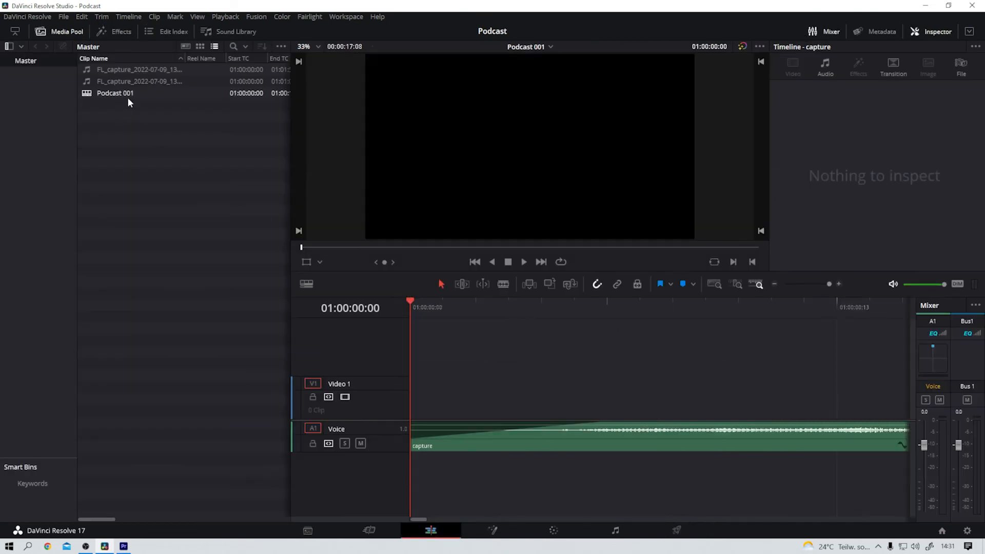
left_click(606, 531)
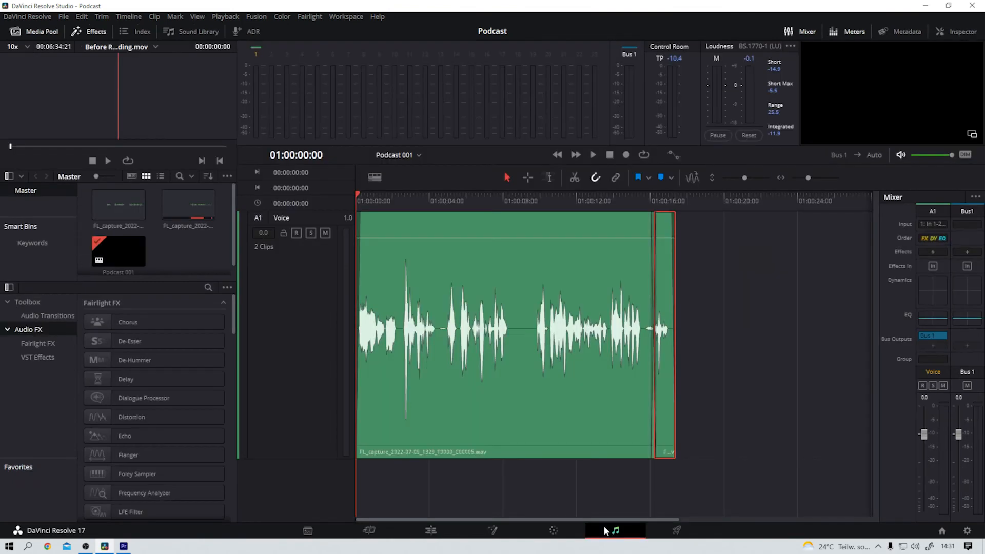
left_click(934, 224)
left_click(940, 248)
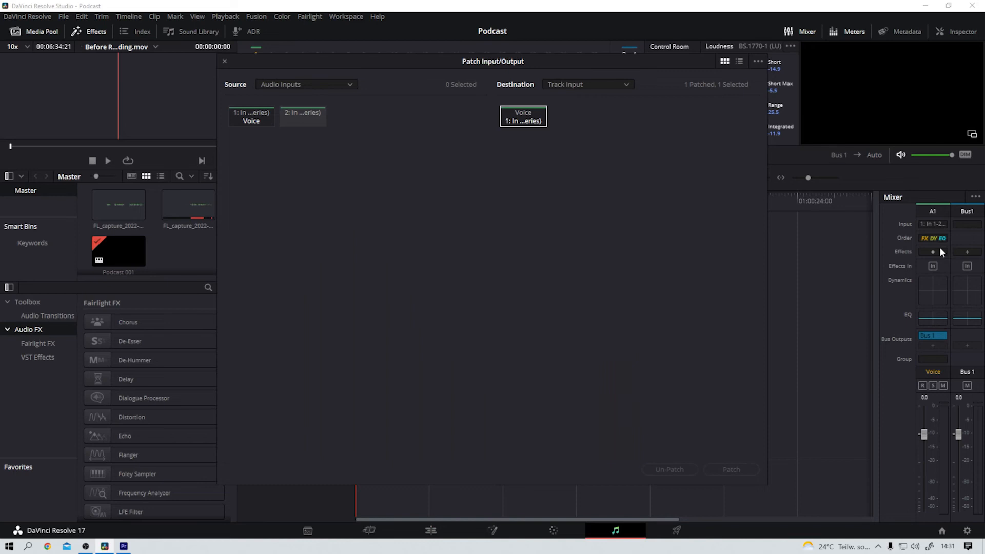
left_click(225, 62)
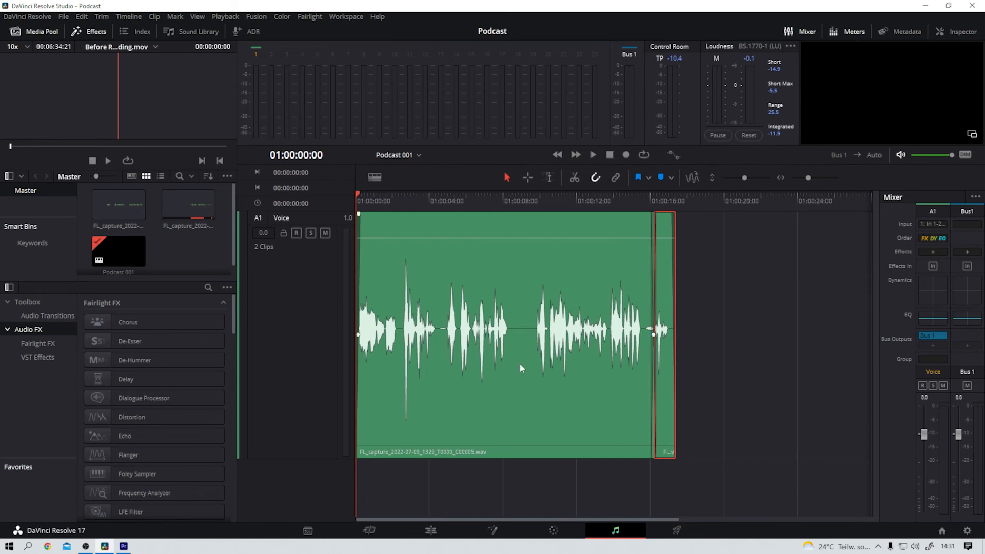
Step: Return to the Deliver page with the queued Podcast 001 job, and switch to the Chrome browser
left_click(673, 529)
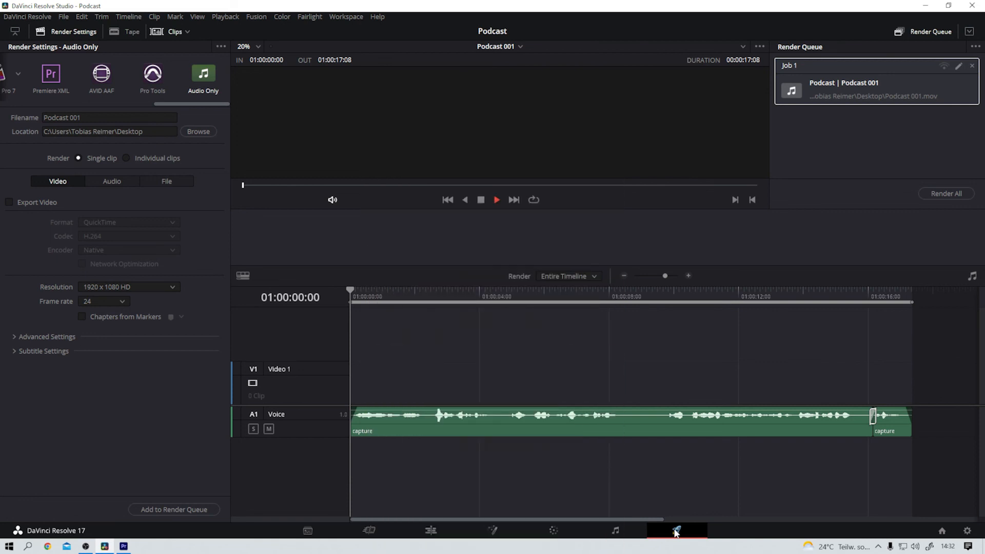
key("alt+Tab")
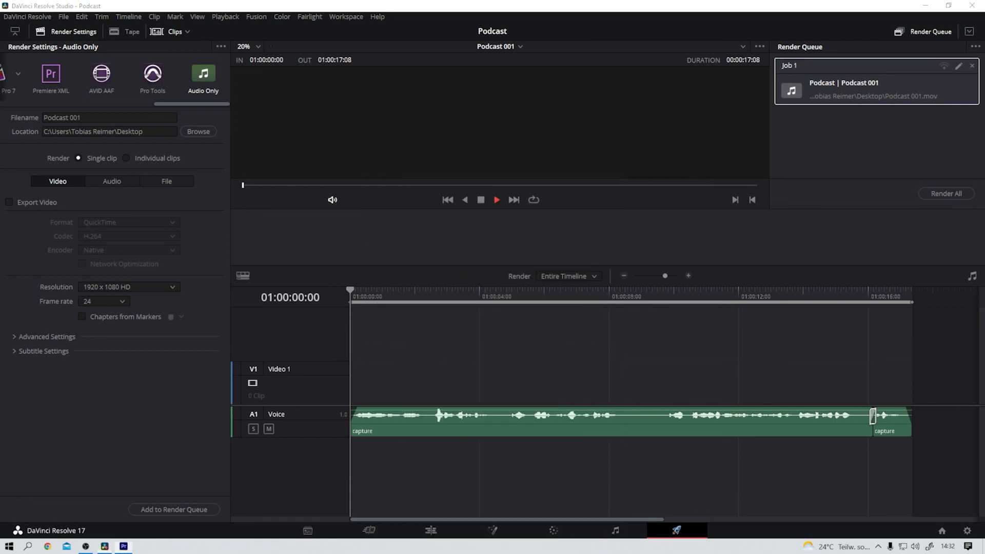
left_click(46, 547)
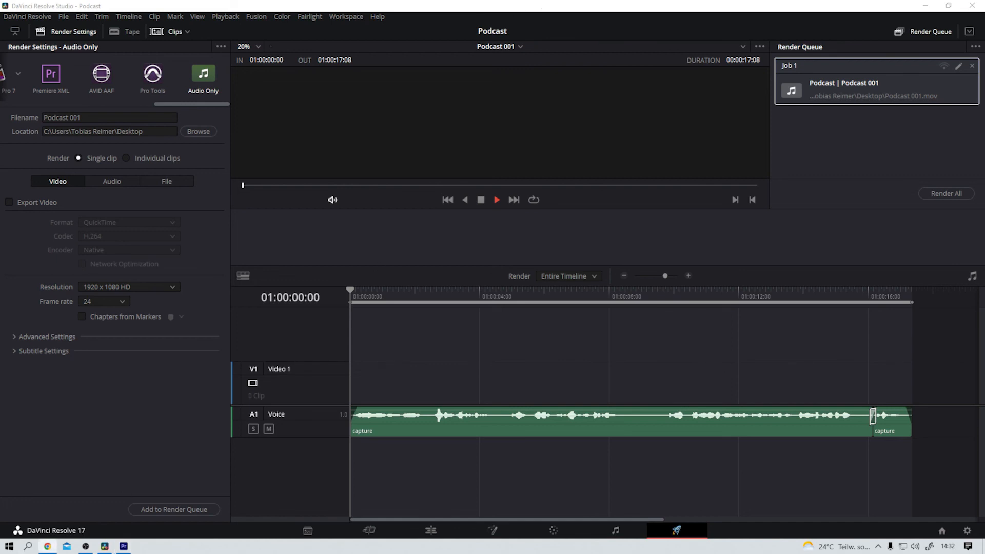